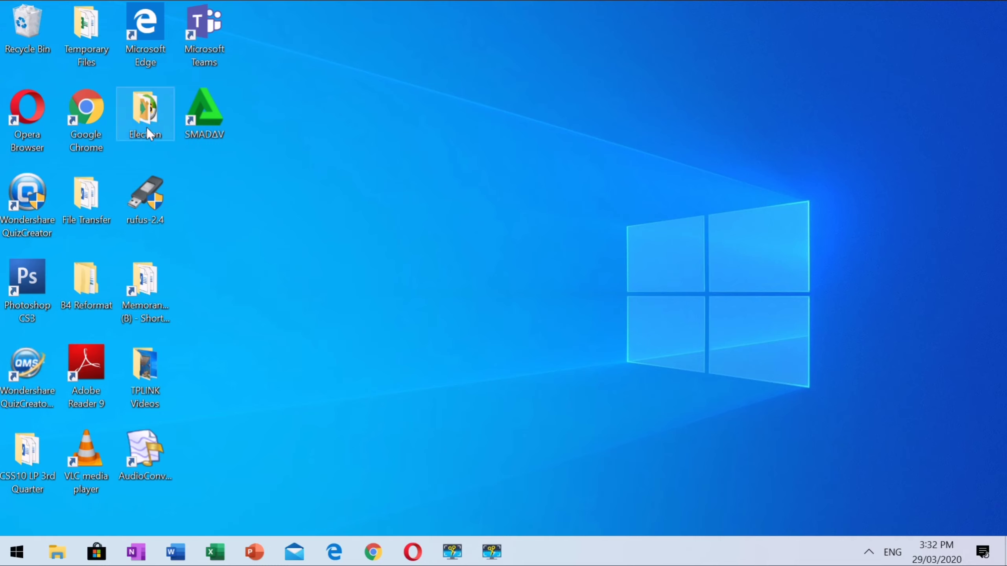
Step: Open the Election desktop folder, then the Winrar folder inside it
{"action": "right_click", "coordinate": [146, 125]}
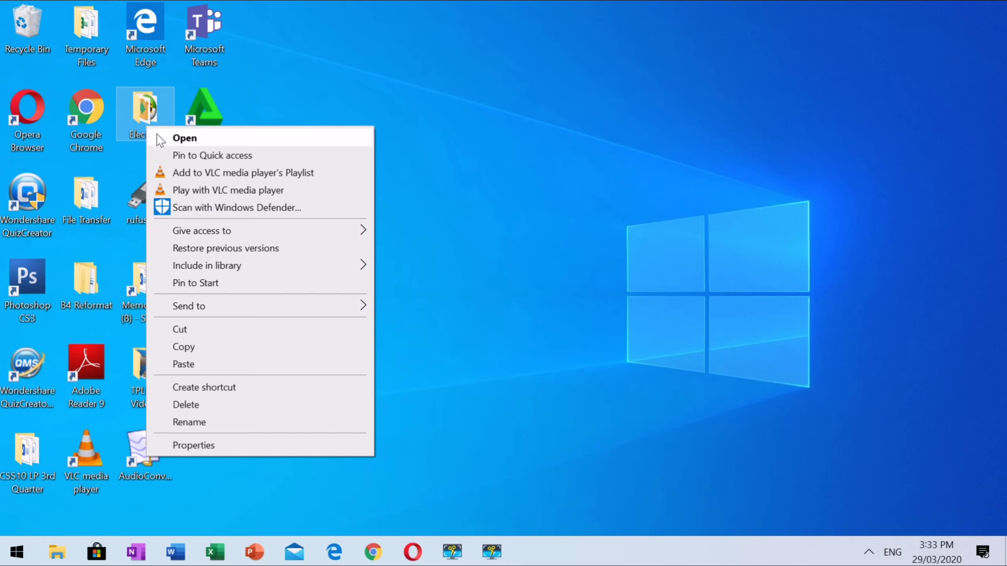
{"action": "left_click", "coordinate": [157, 134]}
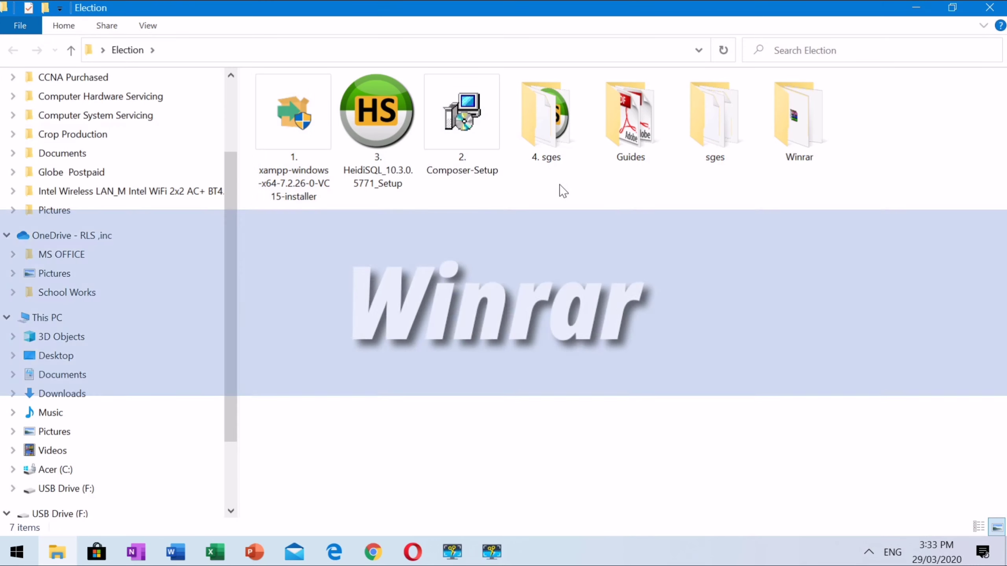
{"action": "right_click", "coordinate": [798, 147]}
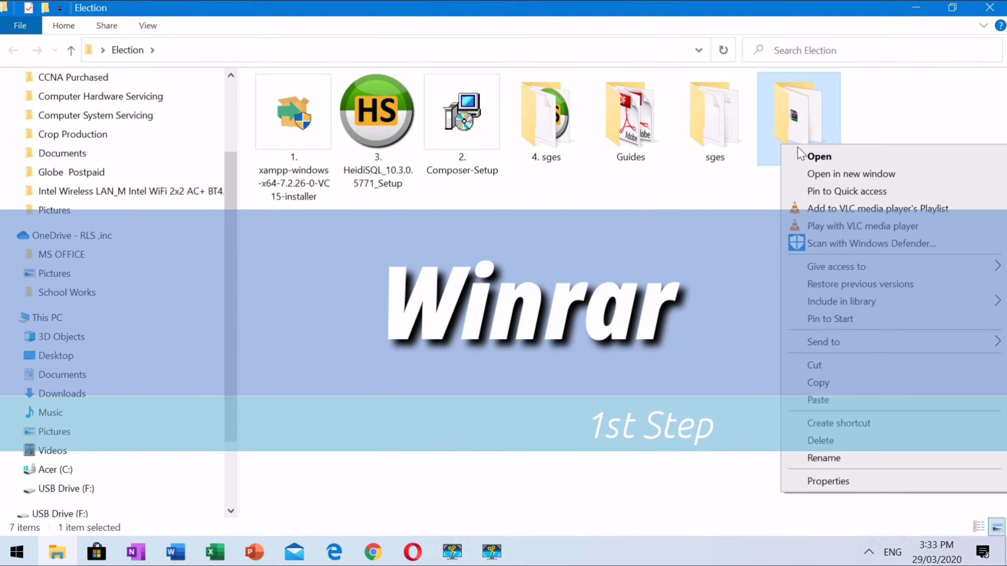
{"action": "left_click", "coordinate": [805, 155]}
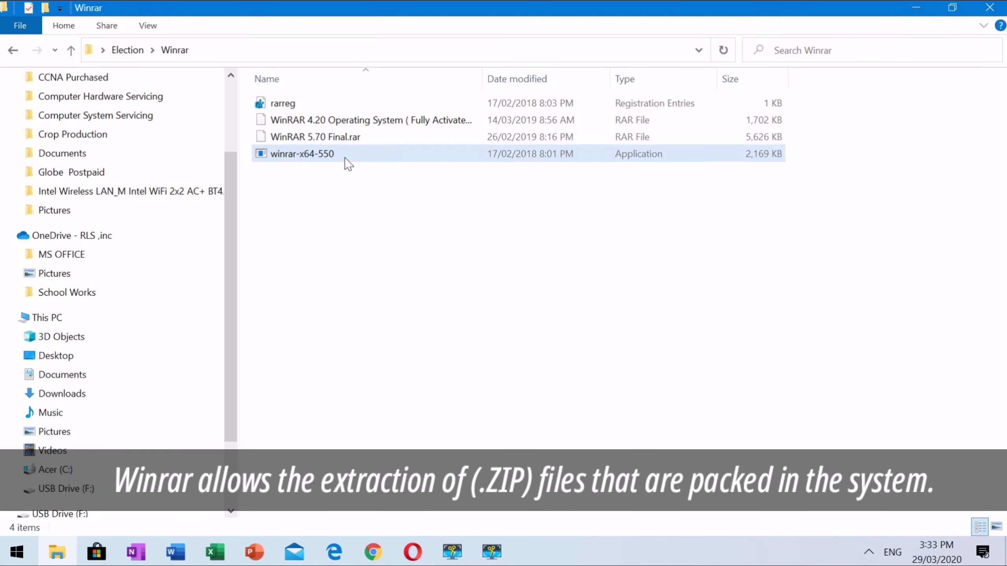
Step: Install WinRAR 5.50 to C:\Program Files\WinRAR with default associations, then close both Explorer windows
{"action": "double_click", "coordinate": [344, 157]}
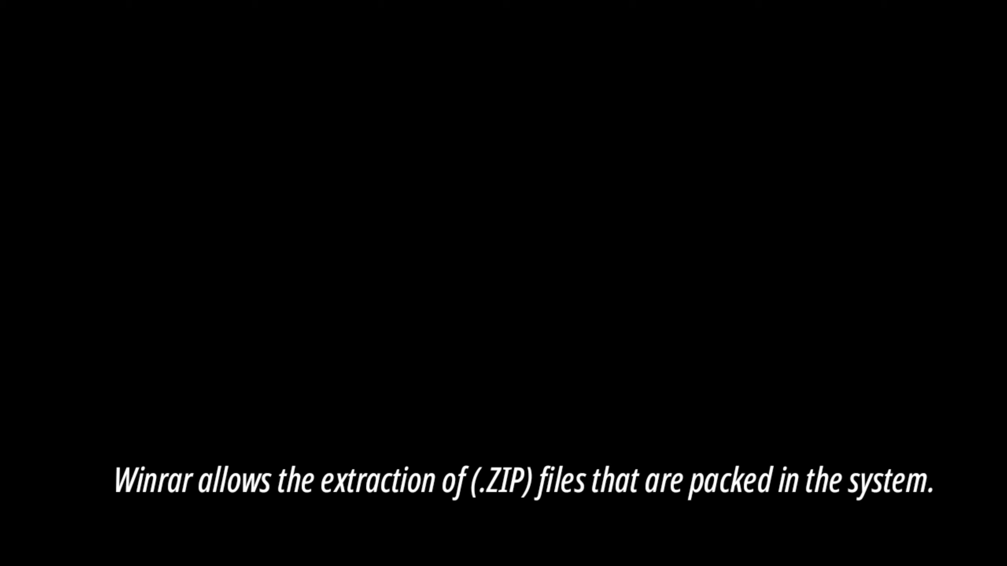
{"action": "left_click", "coordinate": [481, 384]}
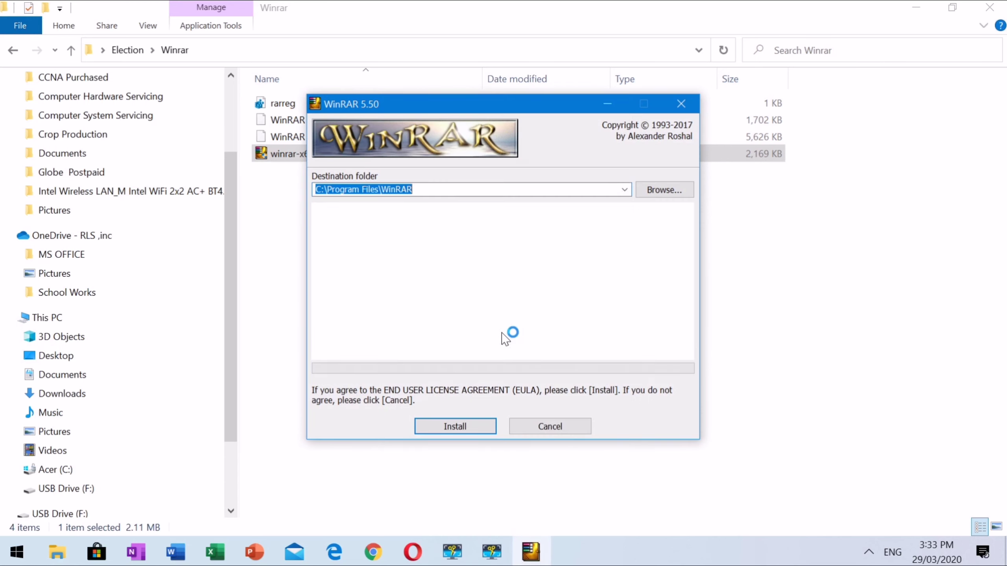
{"action": "left_click", "coordinate": [450, 427]}
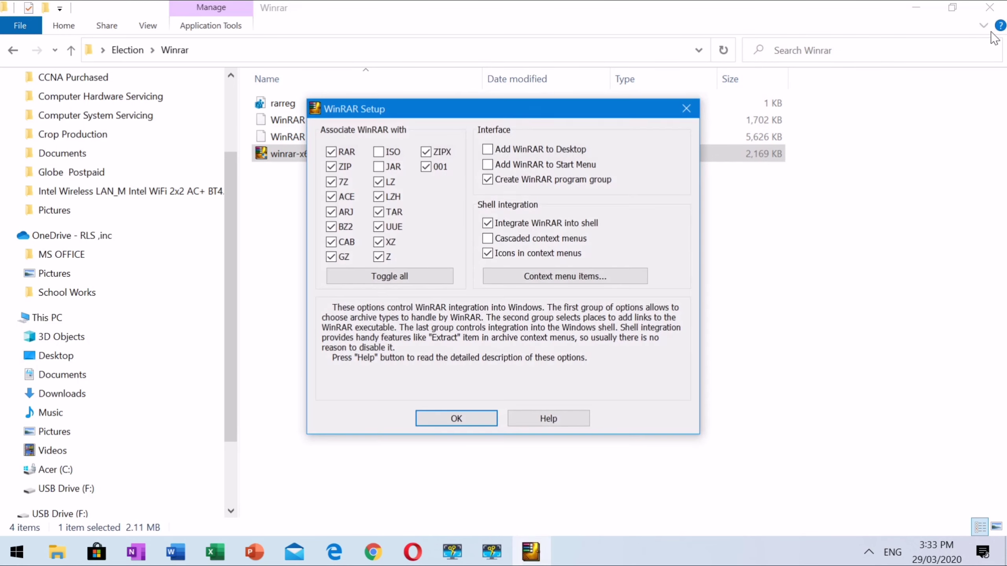
{"action": "left_click", "coordinate": [482, 421]}
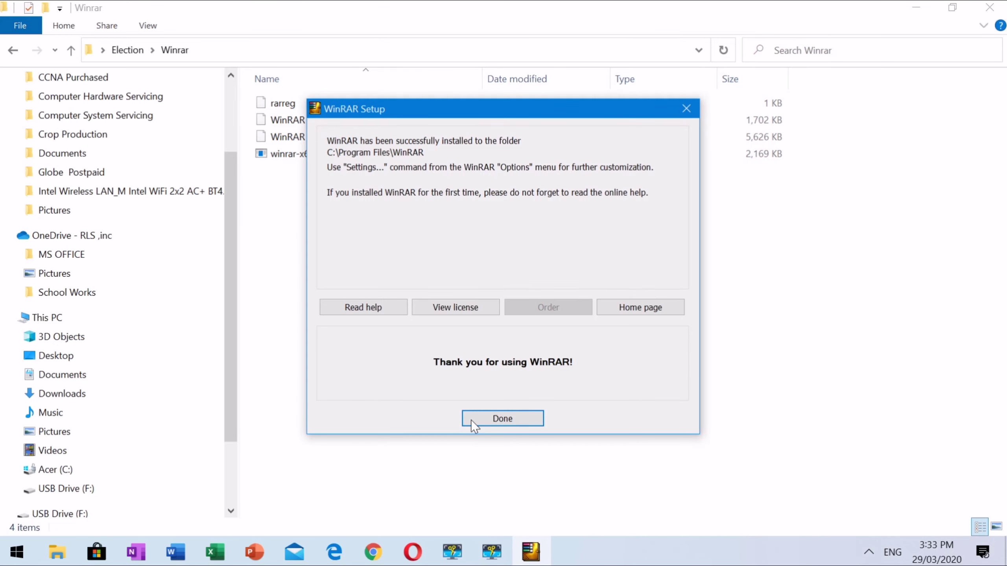
{"action": "left_click", "coordinate": [470, 420]}
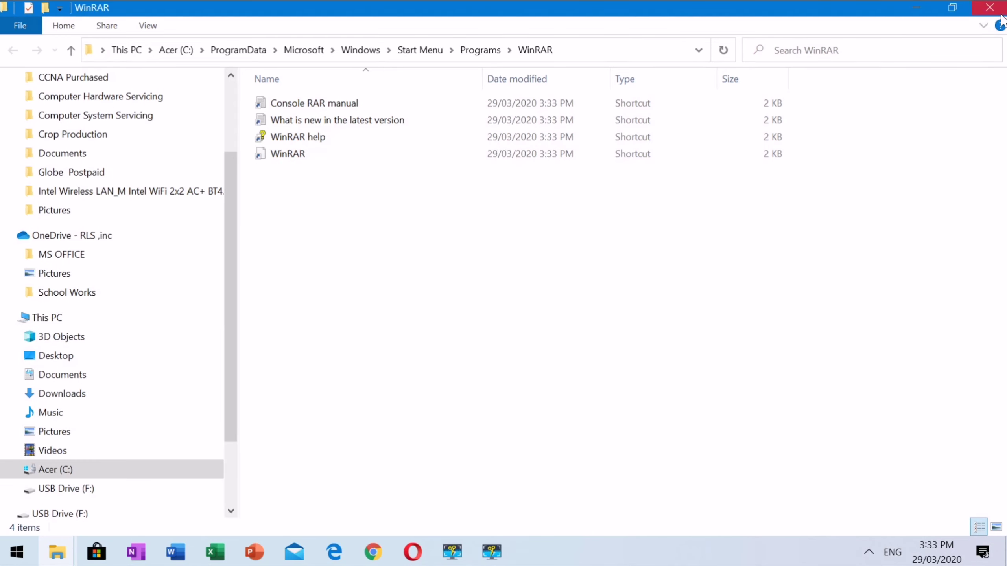
{"action": "left_click", "coordinate": [990, 9]}
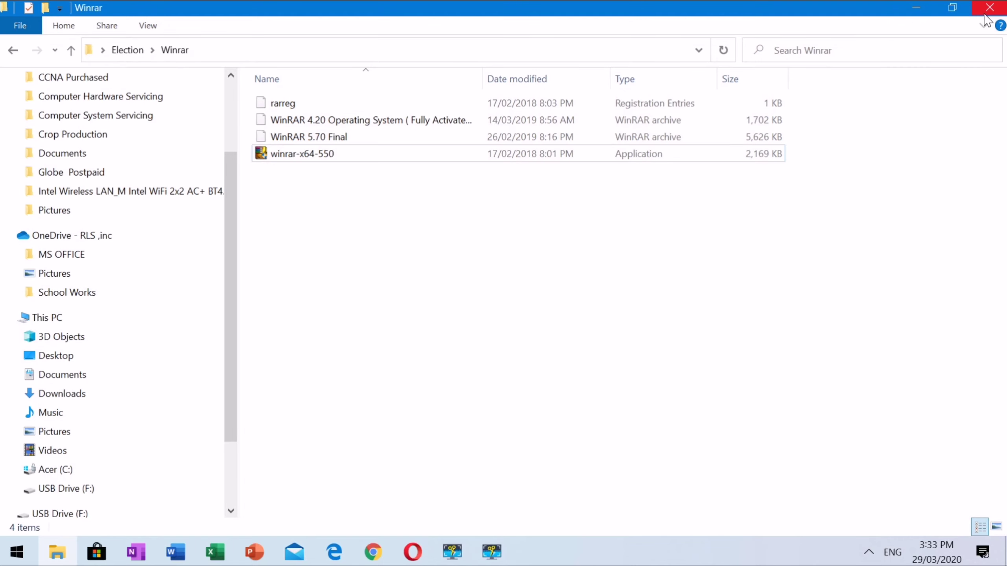
{"action": "left_click", "coordinate": [988, 9]}
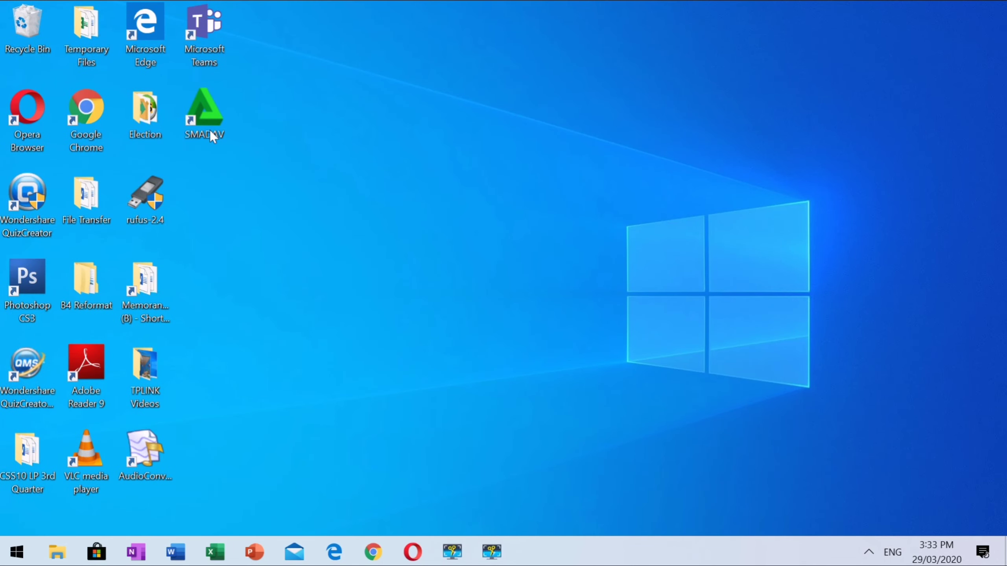
Step: Launch the xampp installer from the Election folder and minimize Explorer to reveal its warning
{"action": "right_click", "coordinate": [148, 111]}
{"action": "left_click", "coordinate": [159, 119]}
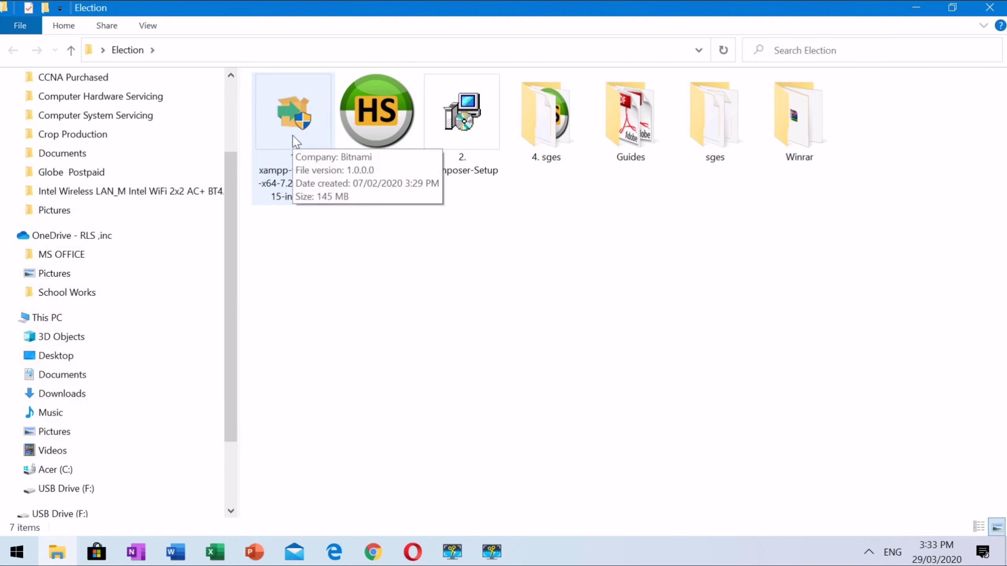
{"action": "left_click", "coordinate": [293, 135]}
{"action": "right_click", "coordinate": [293, 136]}
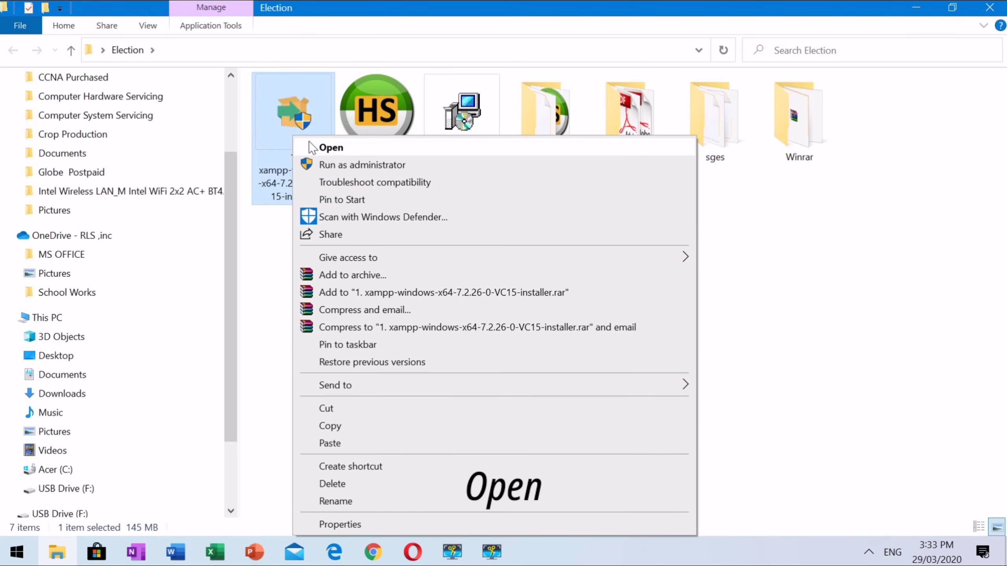
{"action": "left_click", "coordinate": [312, 148]}
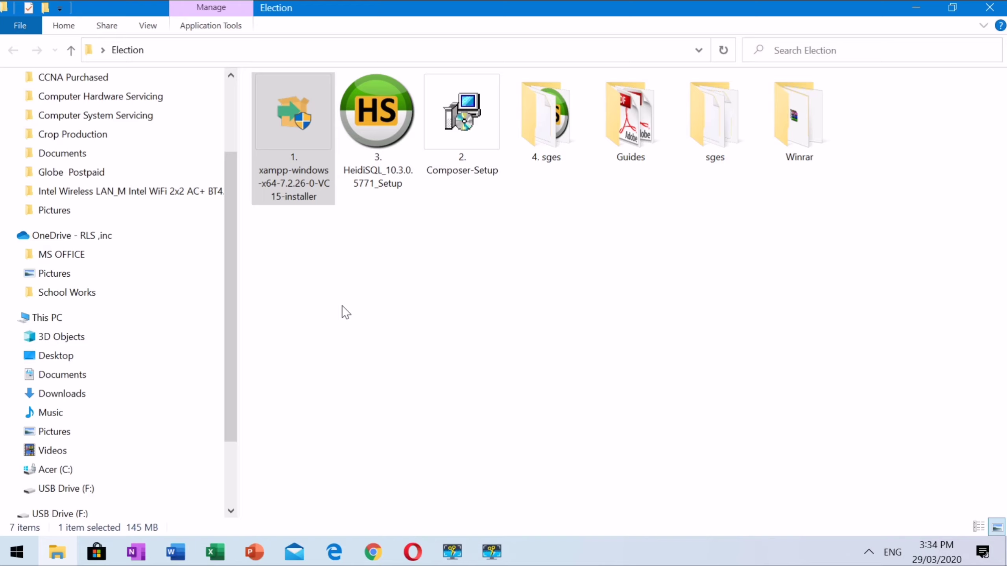
{"action": "left_click", "coordinate": [916, 9]}
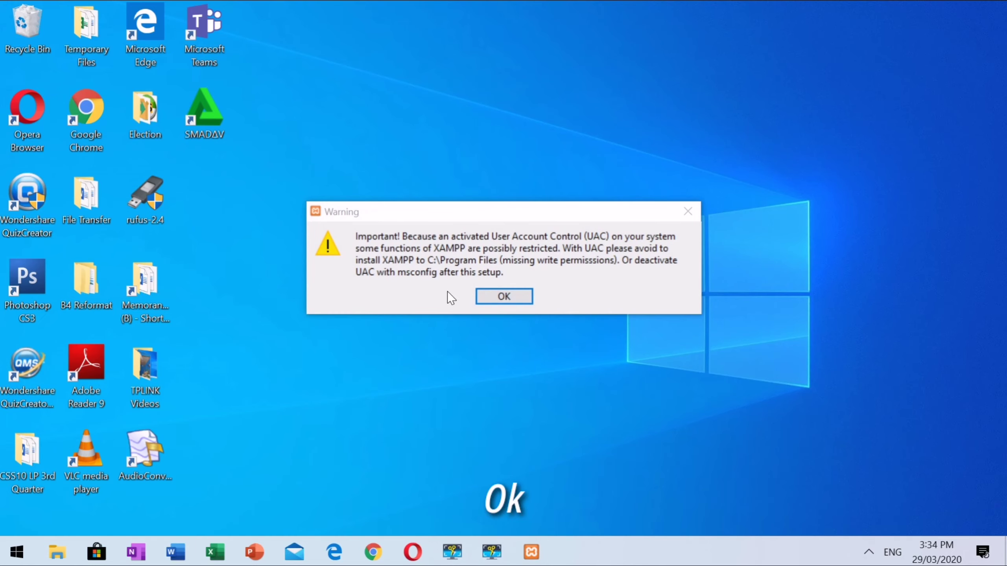
Step: Dismiss the UAC warning and install XAMPP to C:\xampp with all components kept
{"action": "left_click", "coordinate": [498, 299]}
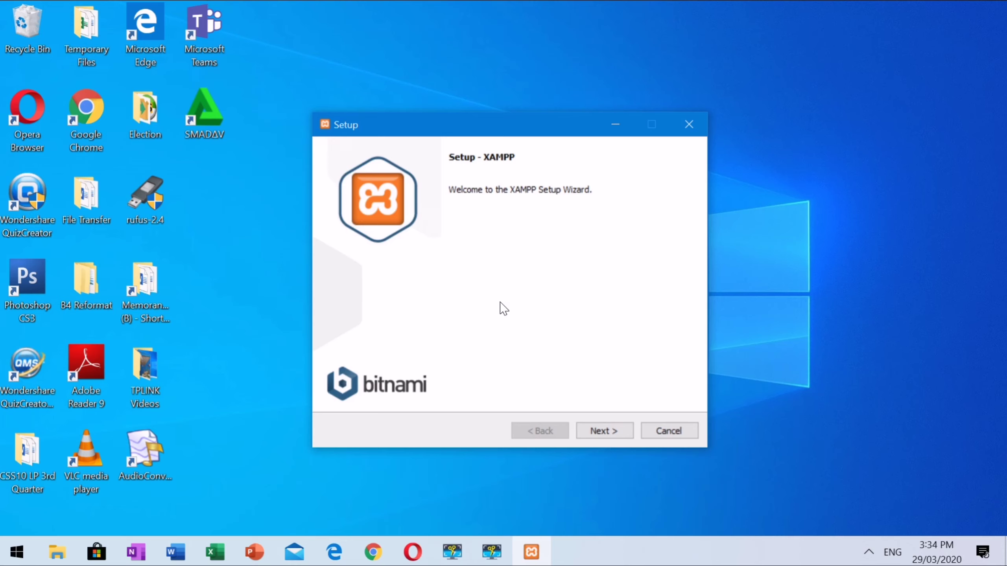
{"action": "left_click", "coordinate": [597, 431]}
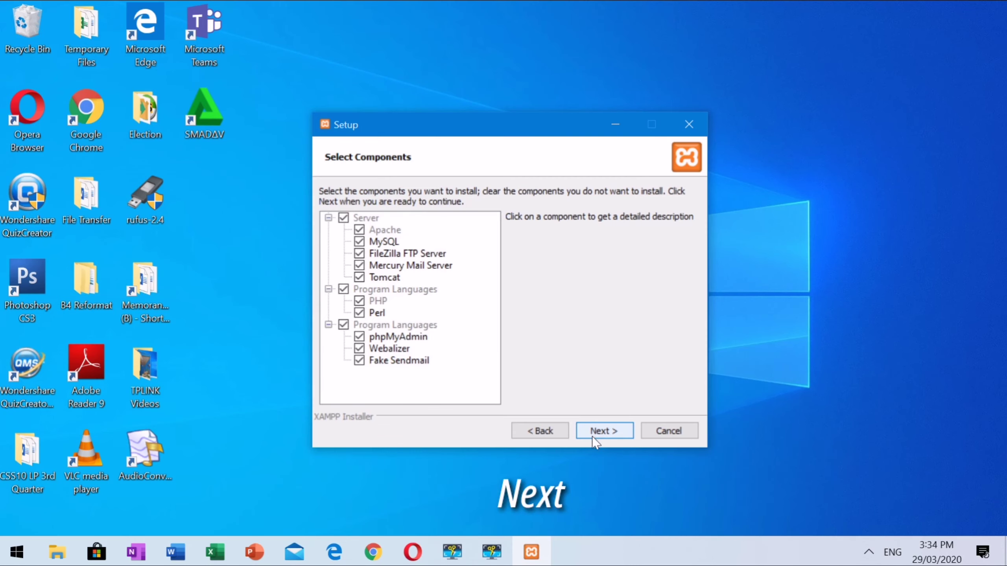
{"action": "left_click", "coordinate": [594, 436]}
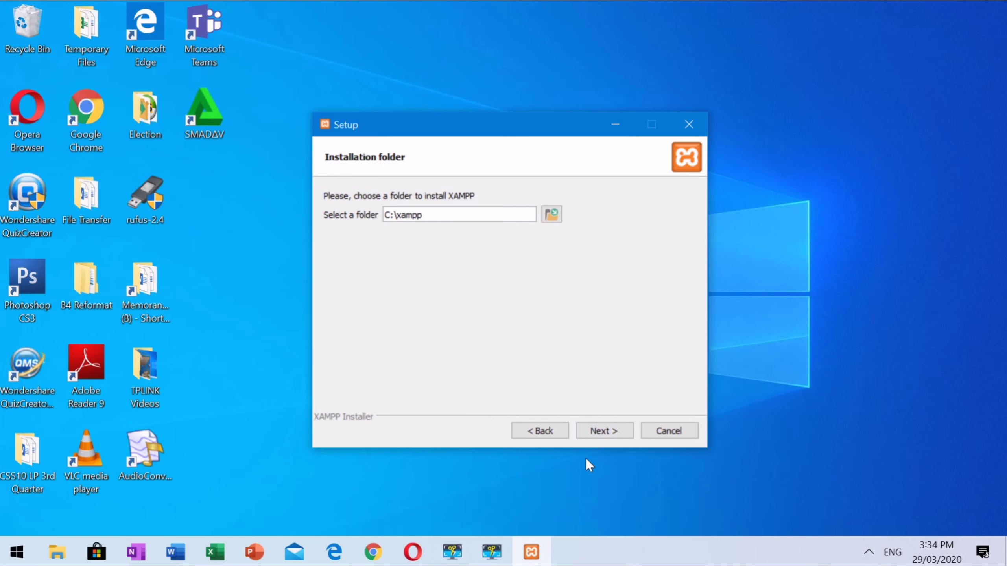
{"action": "left_click", "coordinate": [592, 434]}
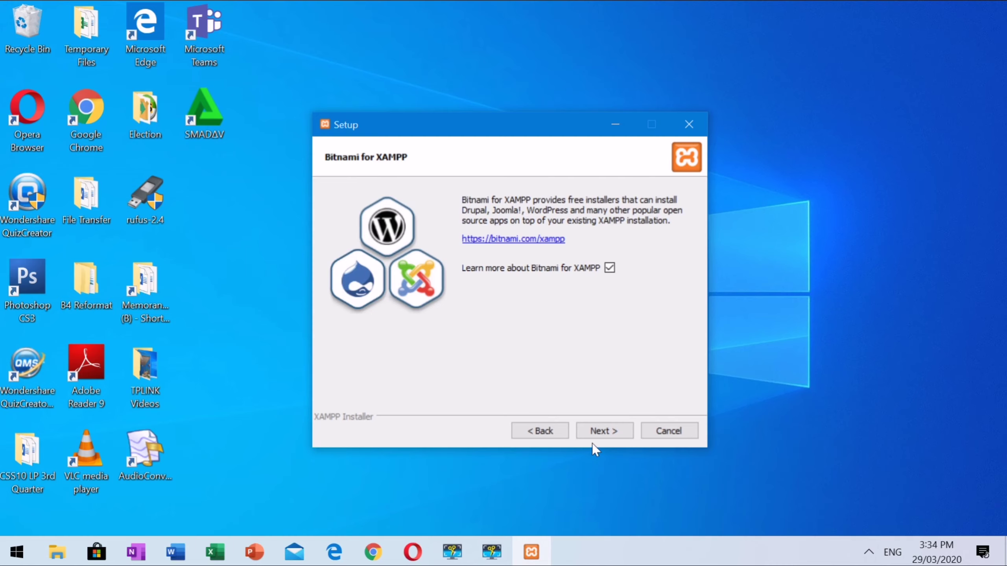
{"action": "left_click", "coordinate": [593, 435]}
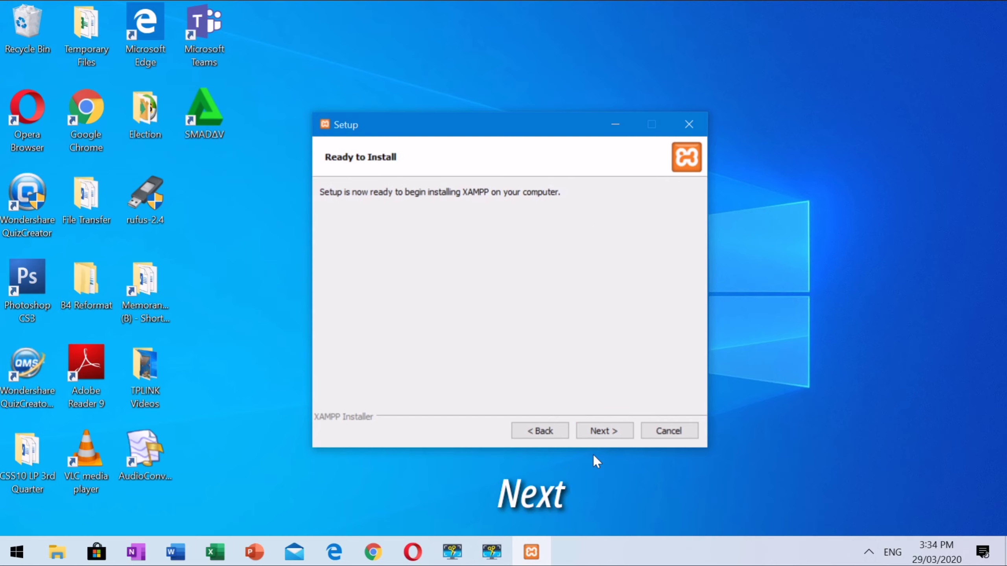
{"action": "left_click", "coordinate": [593, 434]}
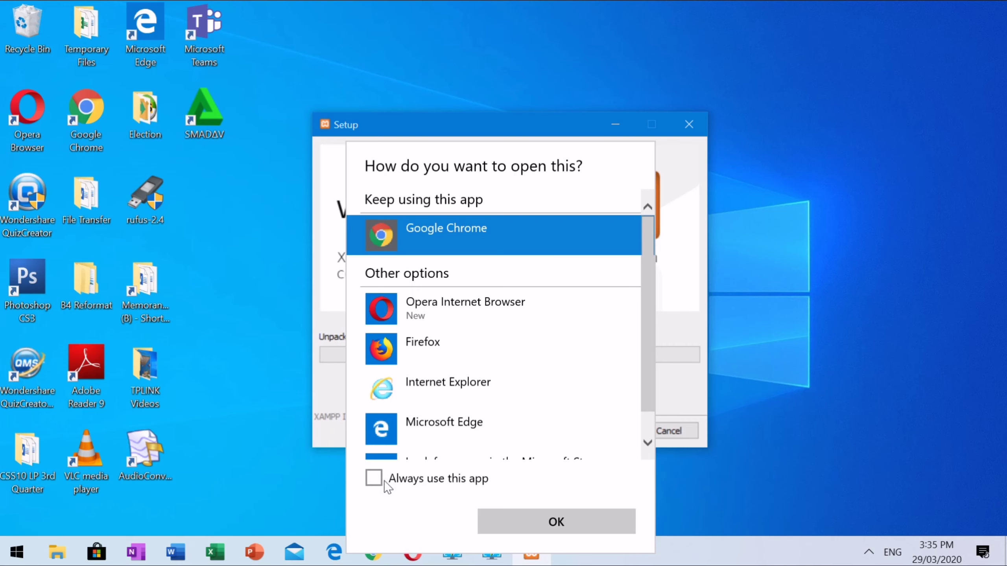
Step: Set Google Chrome as the always-used app and open the Bitnami for XAMPP page
{"action": "left_click", "coordinate": [382, 481]}
{"action": "left_click", "coordinate": [507, 521]}
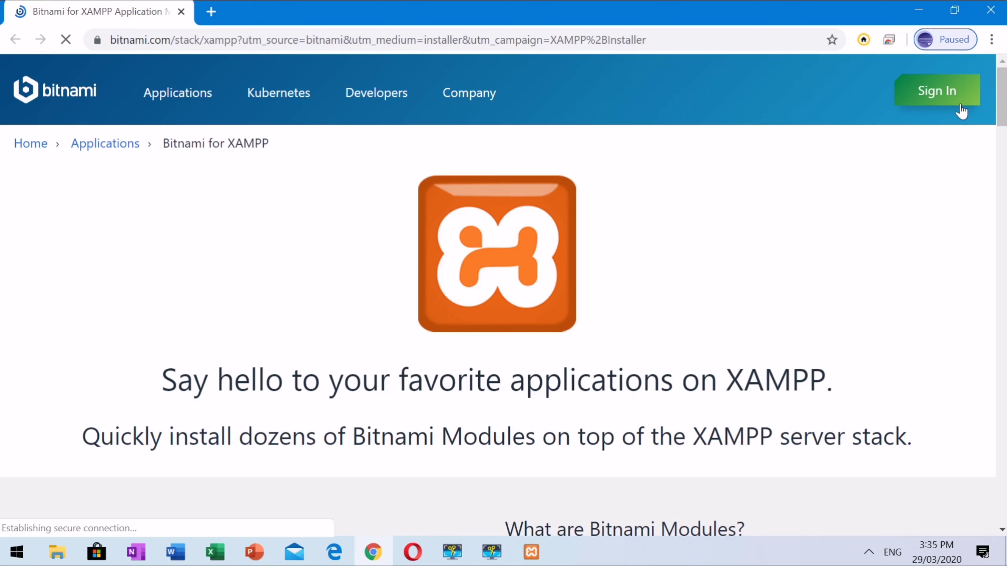
Step: Close the Bitnami page in Chrome while XAMPP unpacks its files
{"action": "left_click", "coordinate": [989, 10]}
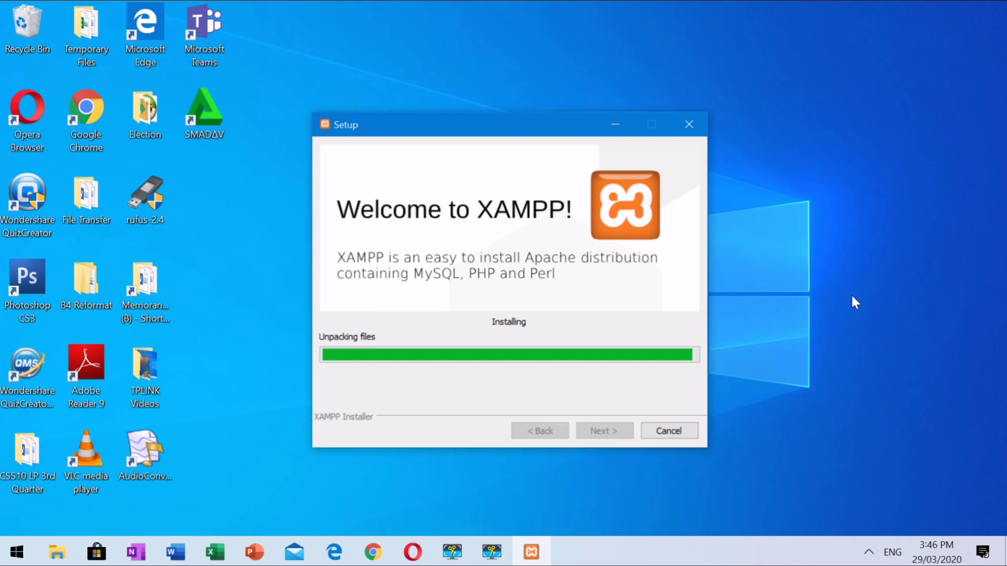
Step: Let the XAMPP setup reach its completion page with the start Control Panel option checked
{"action": "left_click", "coordinate": [755, 264]}
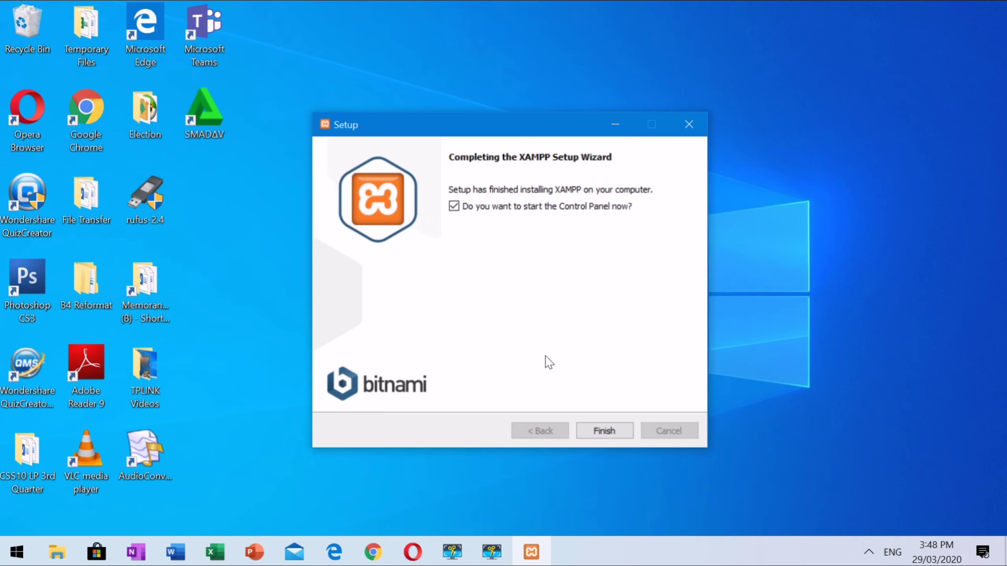
Step: Finish the installer and save English (US flag) as the Control Panel language
{"action": "left_click", "coordinate": [602, 430]}
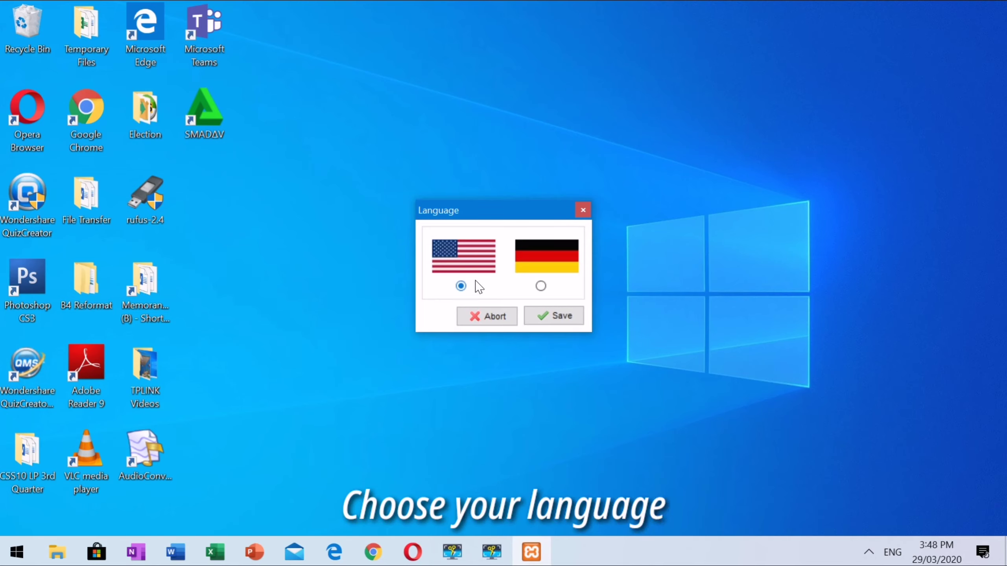
{"action": "left_click", "coordinate": [561, 318]}
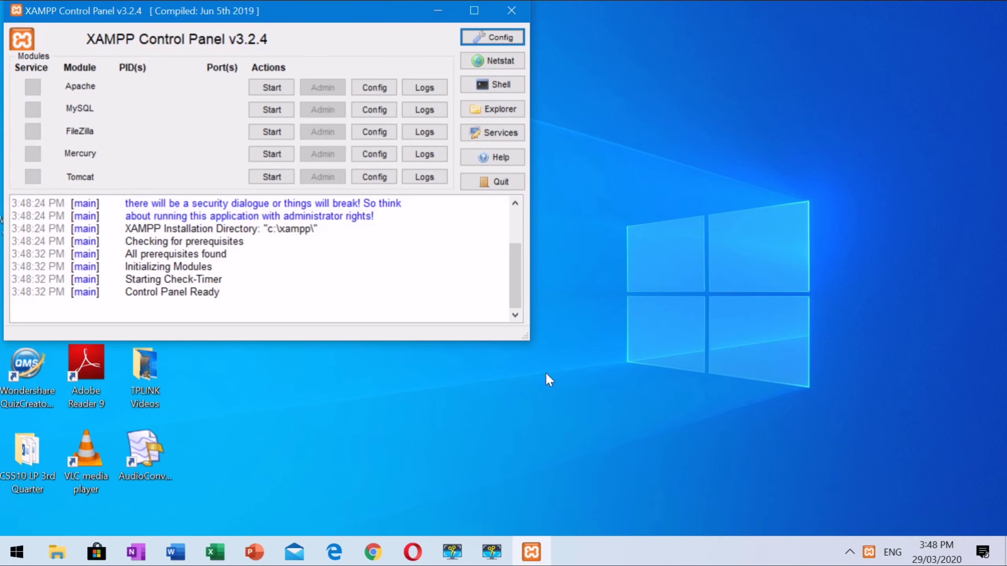
Step: Start Apache on ports 80/443 and MySQL on port 3306 in the Control Panel
{"action": "left_click", "coordinate": [468, 403]}
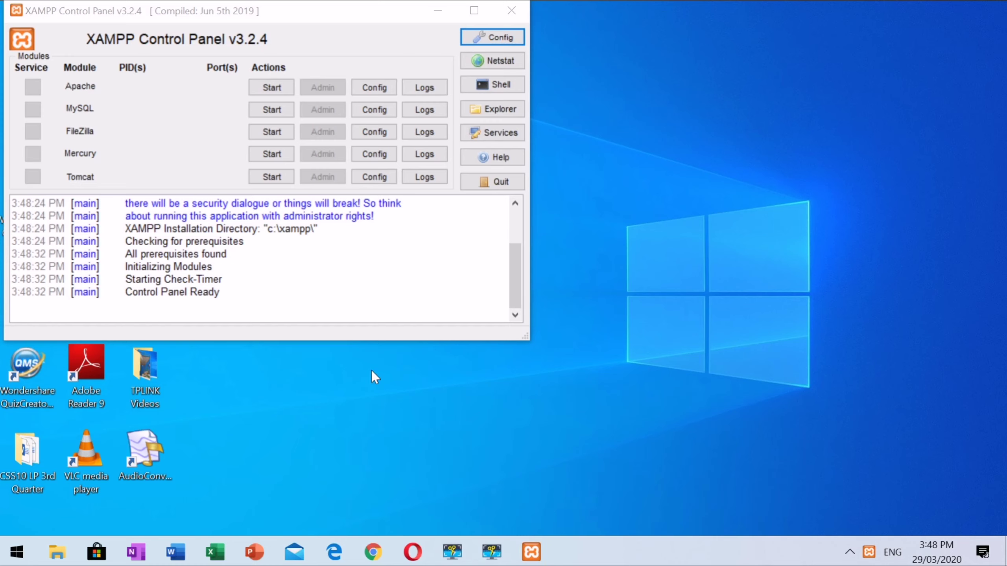
{"action": "left_click", "coordinate": [34, 93]}
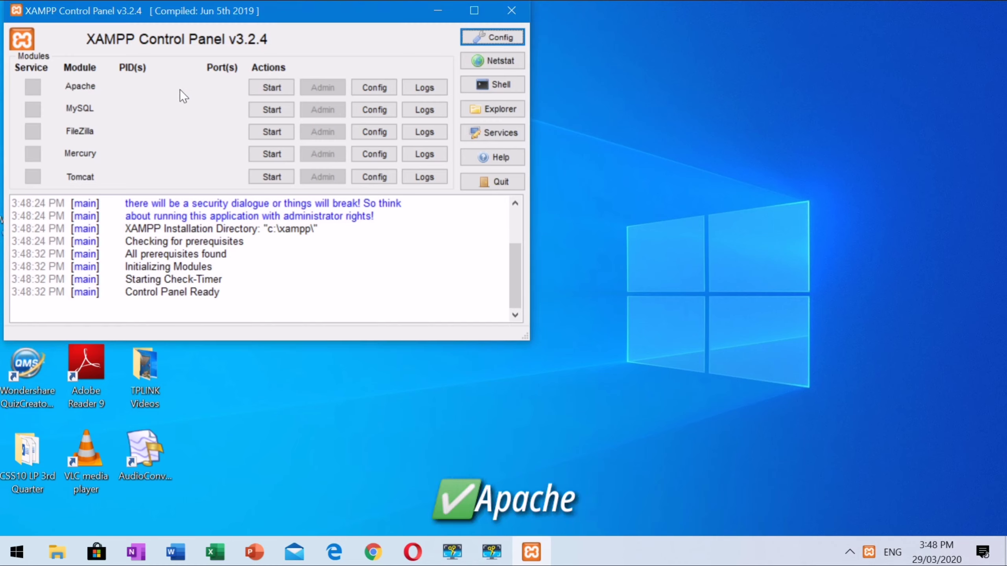
{"action": "left_click", "coordinate": [264, 87]}
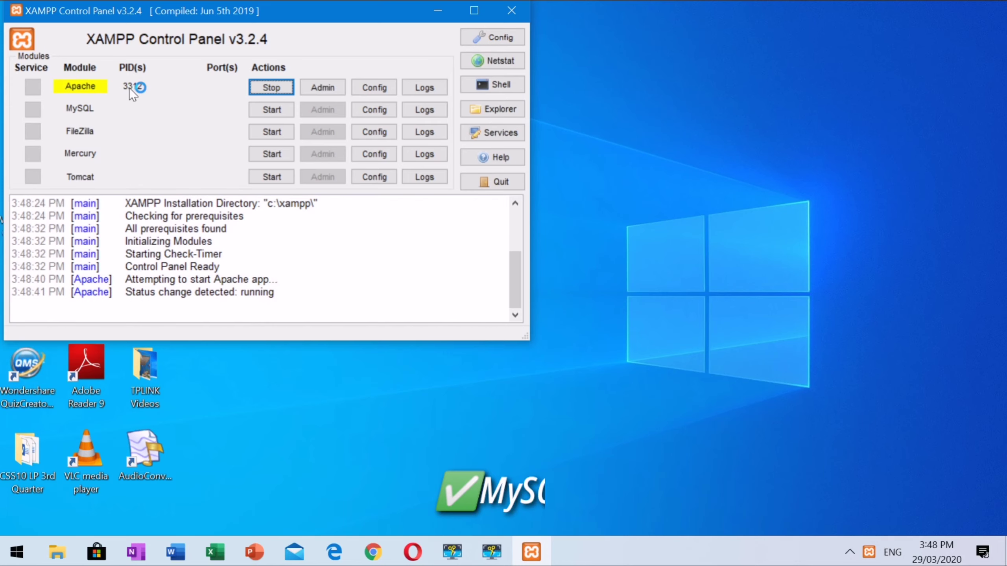
{"action": "left_click", "coordinate": [268, 110]}
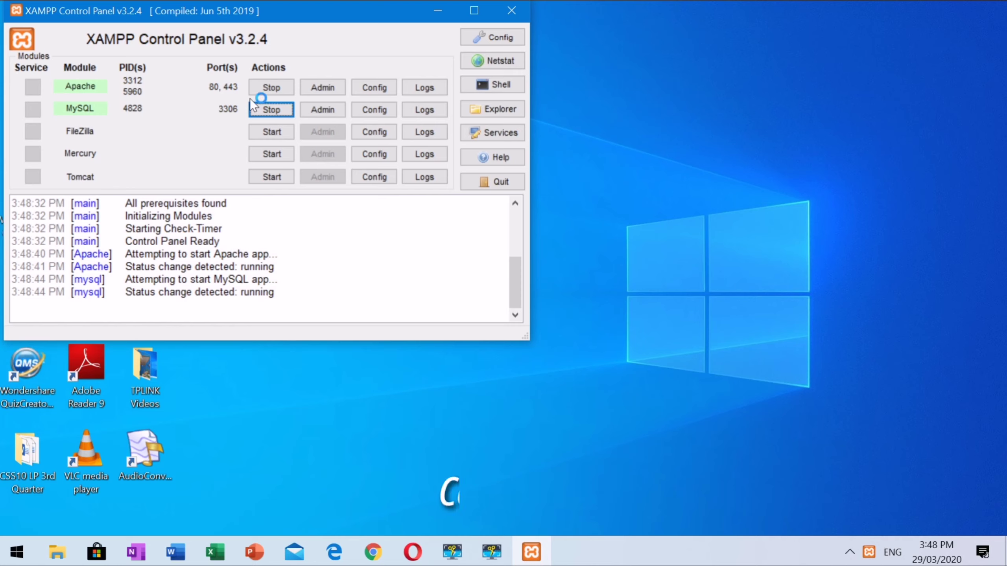
Step: Tick Apache and MySQL under Autostart of modules in Config and save
{"action": "left_click", "coordinate": [496, 39]}
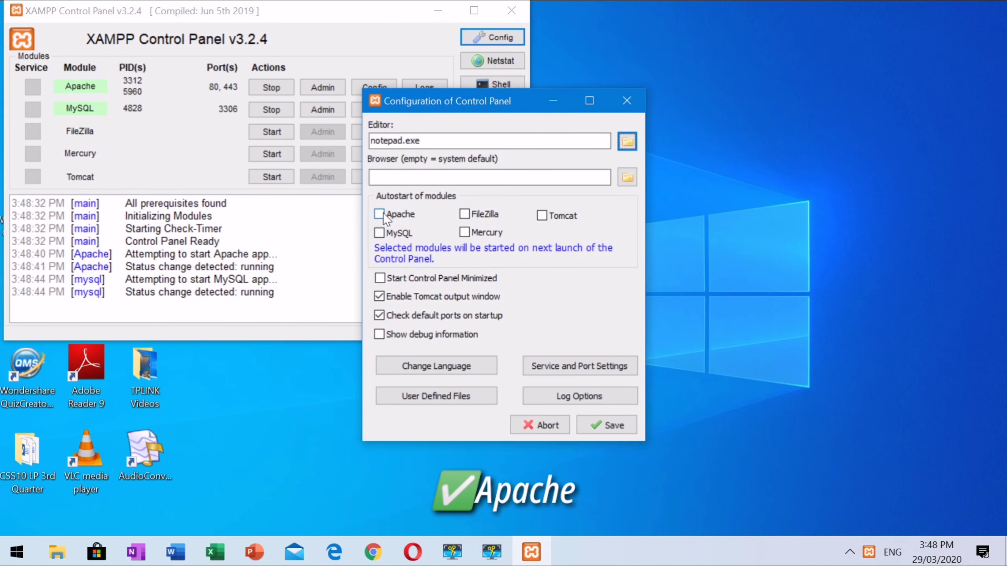
{"action": "left_click", "coordinate": [379, 214]}
{"action": "left_click", "coordinate": [379, 234]}
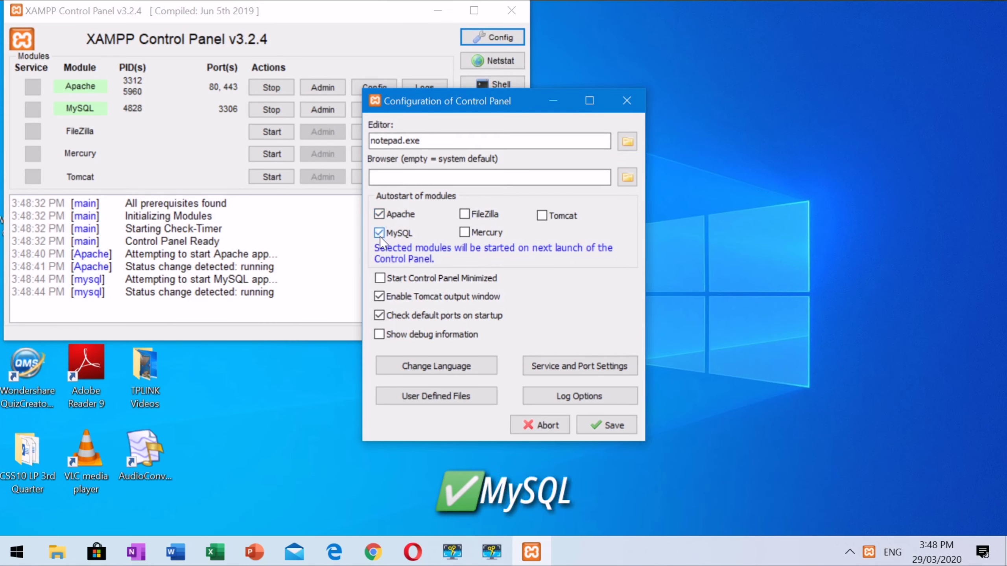
{"action": "left_click", "coordinate": [611, 426]}
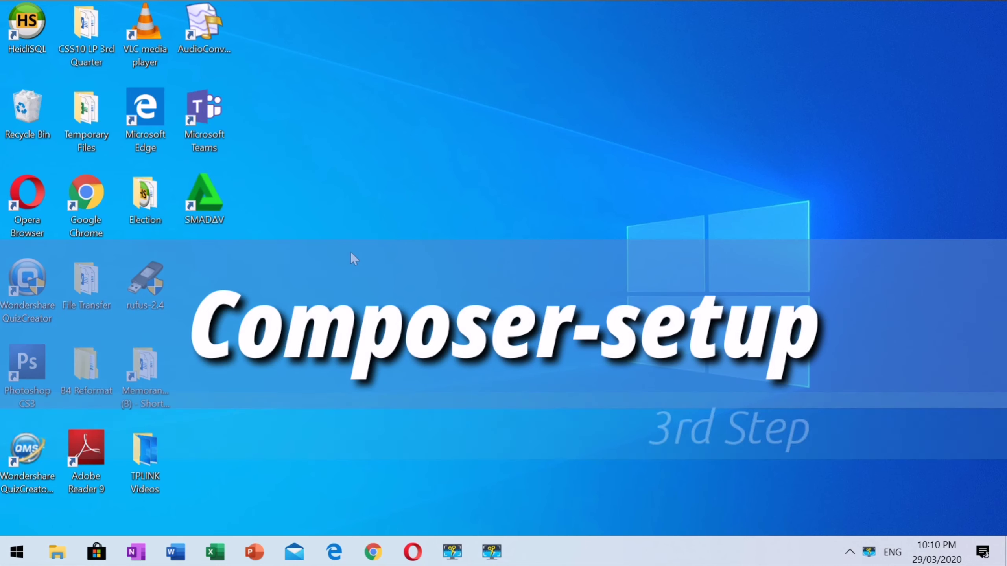
Step: Open the desktop Election folder and run its 2. Composer-Setup installer
{"action": "right_click", "coordinate": [145, 213]}
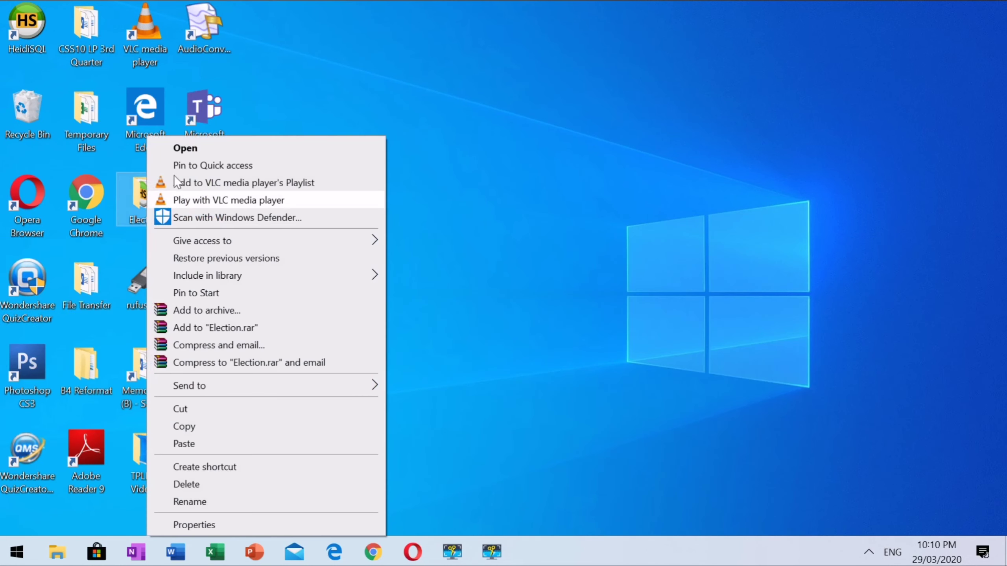
{"action": "left_click", "coordinate": [185, 149]}
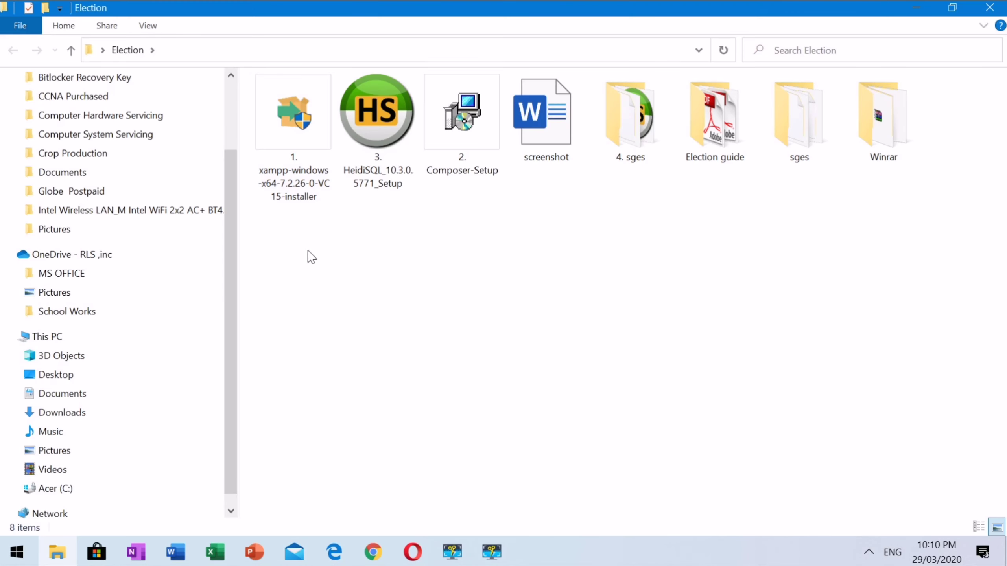
{"action": "left_click", "coordinate": [460, 126]}
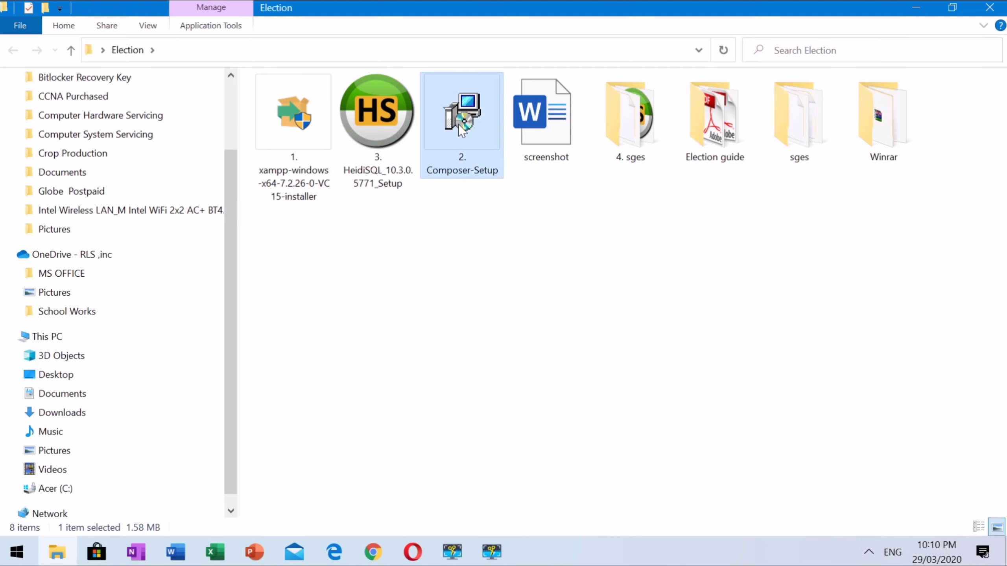
{"action": "right_click", "coordinate": [458, 125]}
{"action": "left_click", "coordinate": [473, 131]}
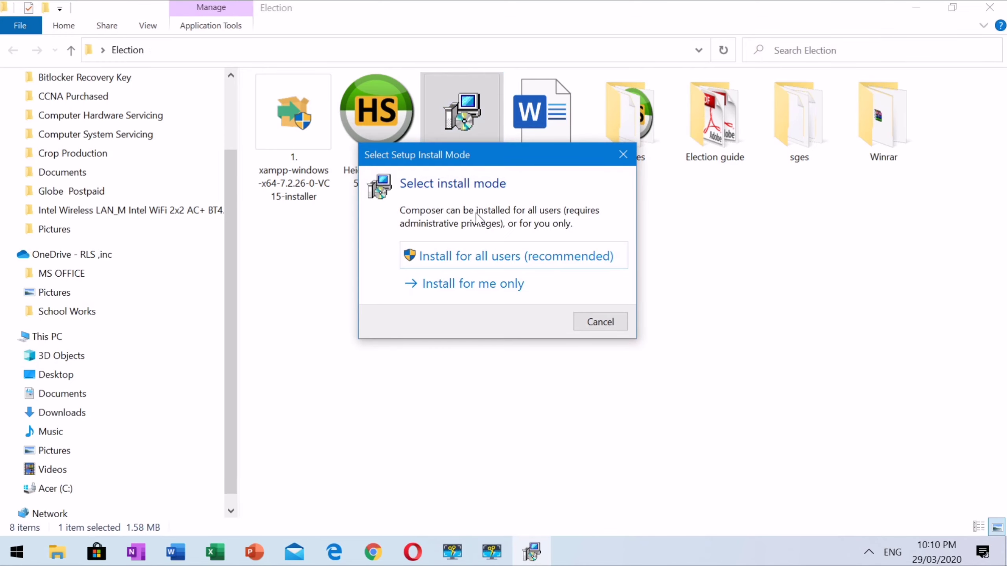
Step: Install Composer for all users with C:\xampp\php\php.exe and no proxy, then finish
{"action": "left_click", "coordinate": [471, 264]}
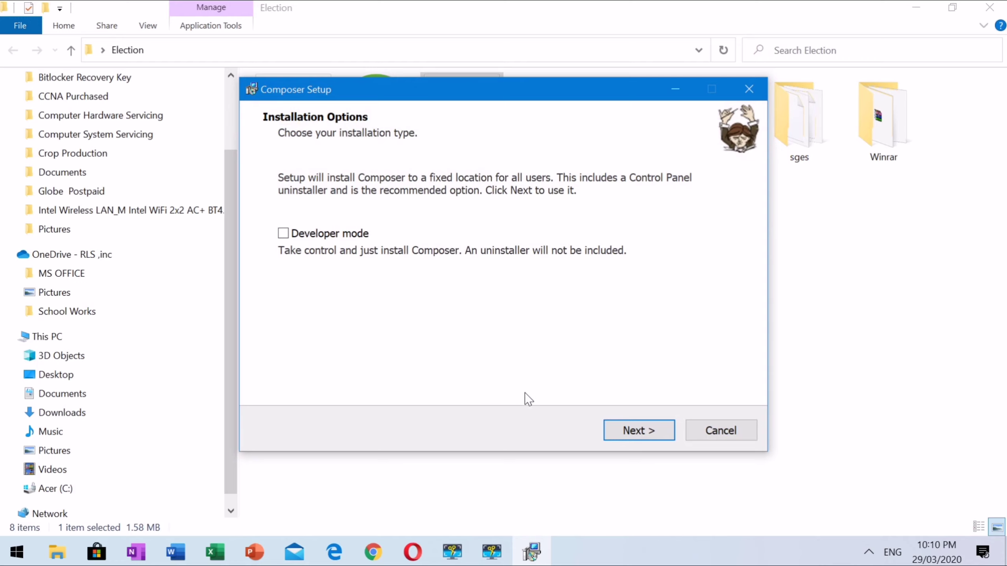
{"action": "left_click", "coordinate": [624, 435]}
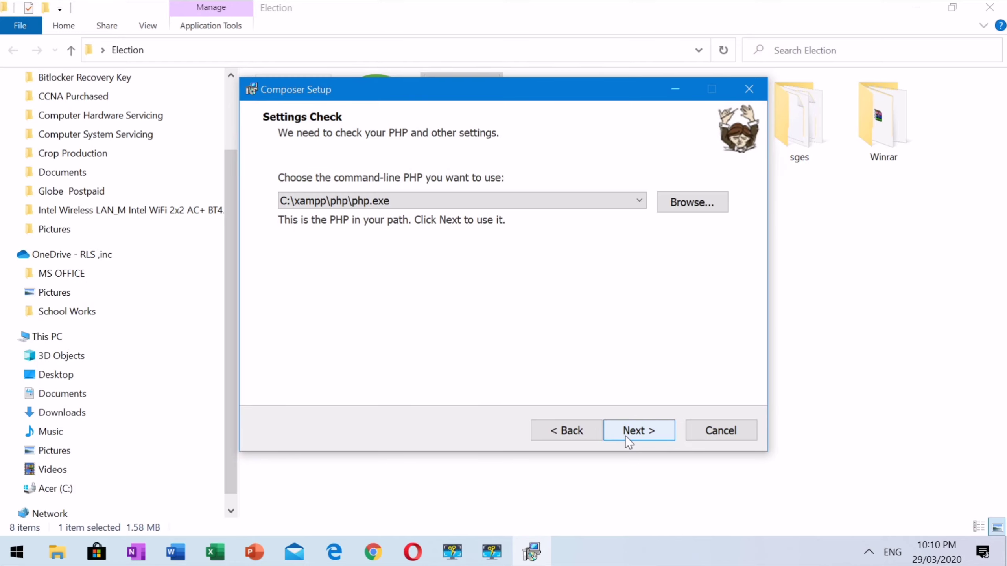
{"action": "left_click", "coordinate": [651, 435]}
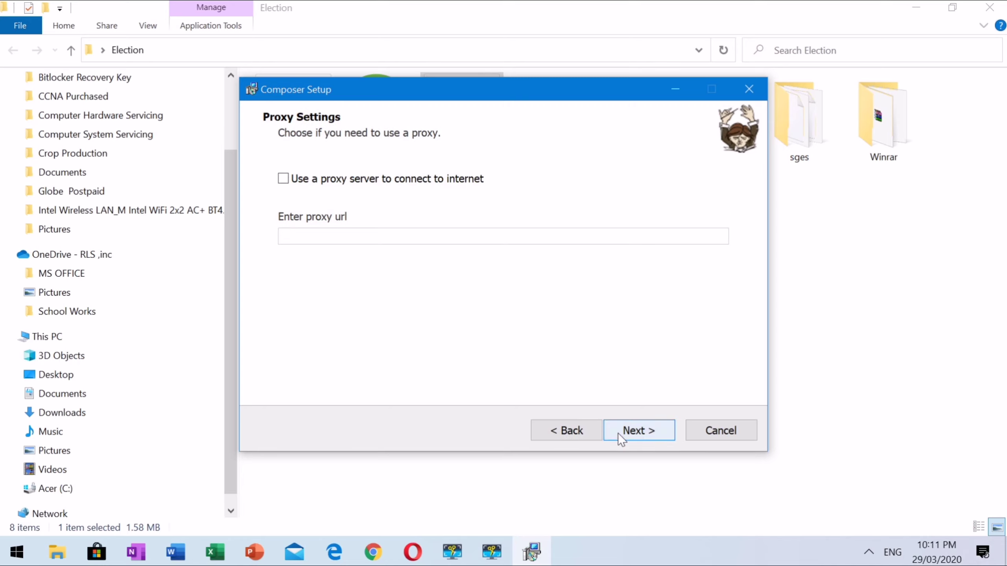
{"action": "left_click", "coordinate": [618, 432]}
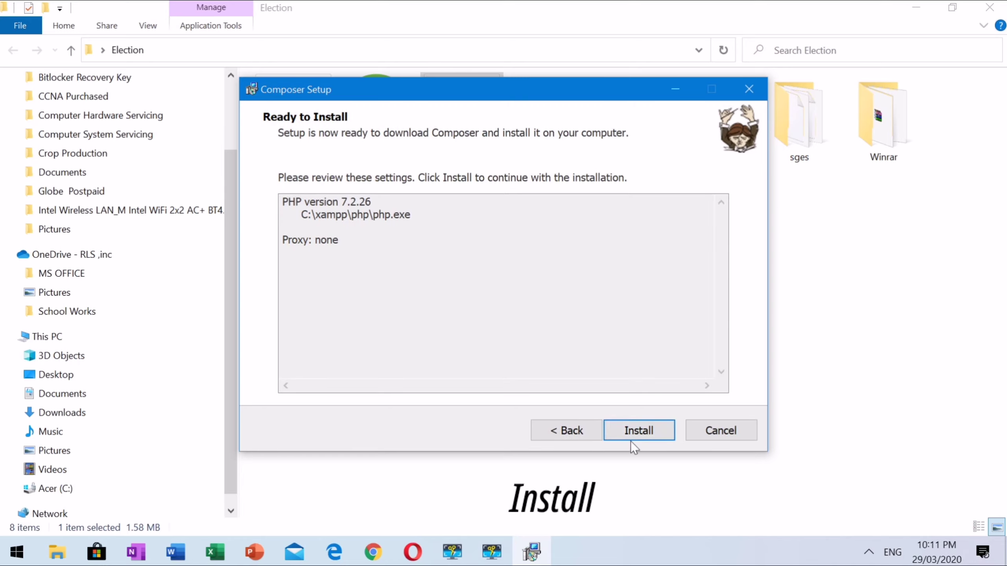
{"action": "left_click", "coordinate": [632, 438]}
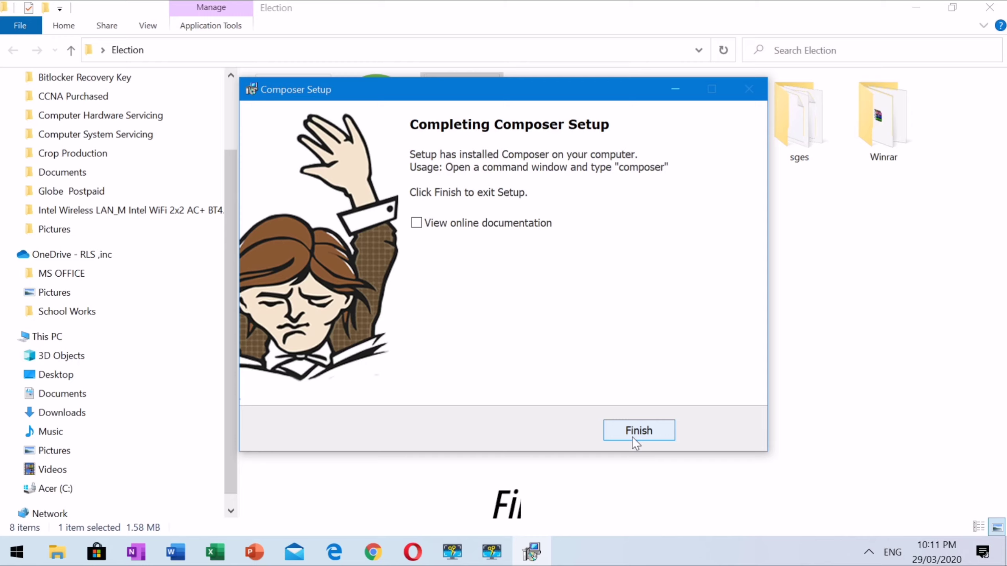
{"action": "left_click", "coordinate": [644, 424]}
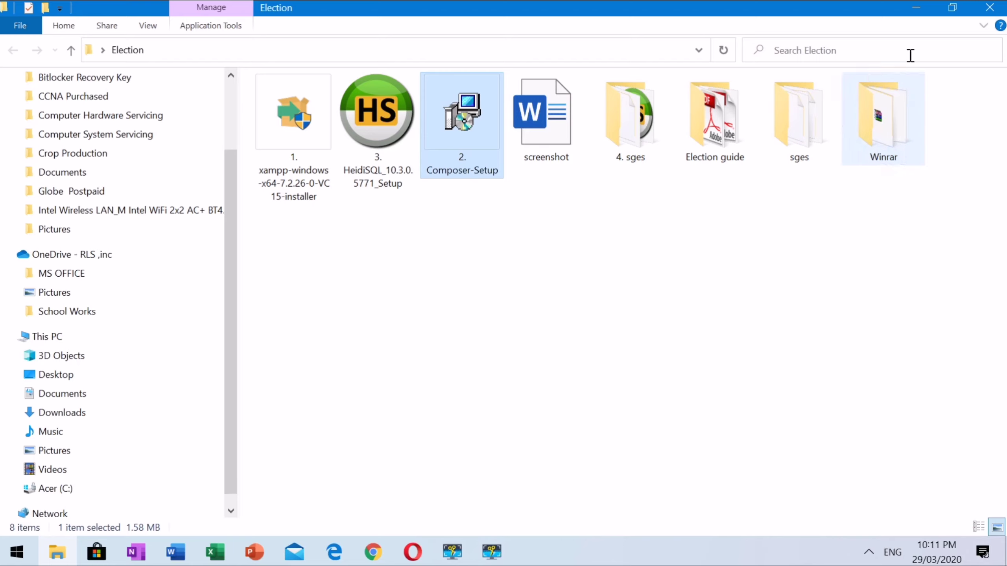
Step: Close the Election folder window and refresh the desktop
{"action": "left_click", "coordinate": [990, 8]}
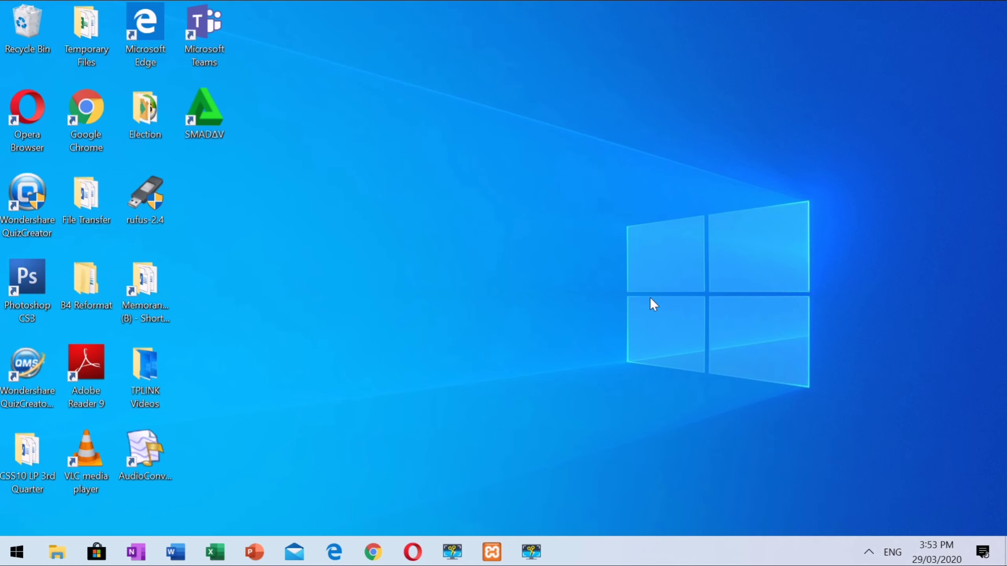
{"action": "right_click", "coordinate": [627, 286]}
{"action": "left_click", "coordinate": [659, 333]}
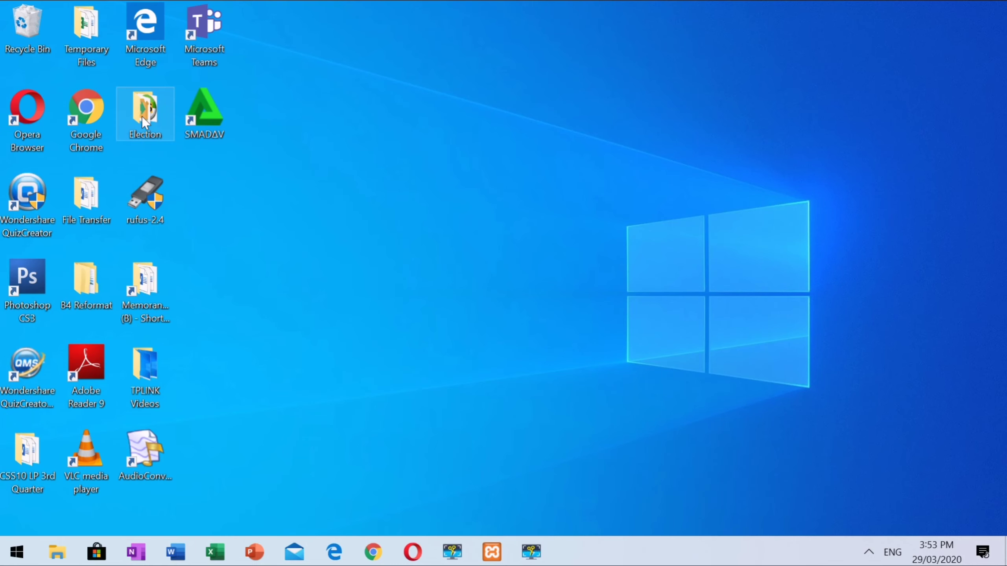
Step: Reopen and enlarge the Election folder, then bring up the HeidiSQL_10.3.0.5771_Setup file's menu
{"action": "right_click", "coordinate": [142, 117]}
{"action": "left_click", "coordinate": [151, 127]}
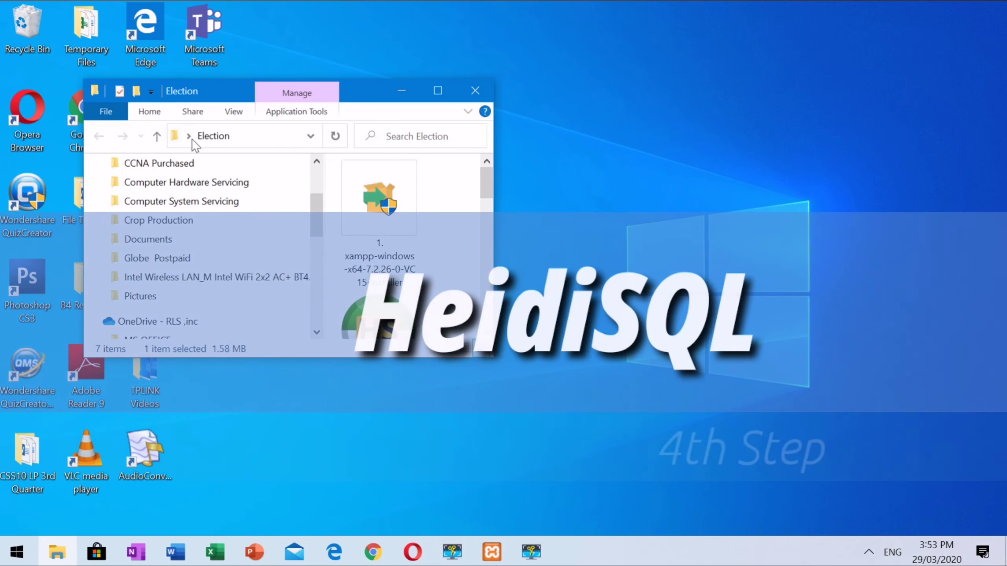
{"action": "left_click_drag", "start_coordinate": [493, 278], "coordinate": [919, 278]}
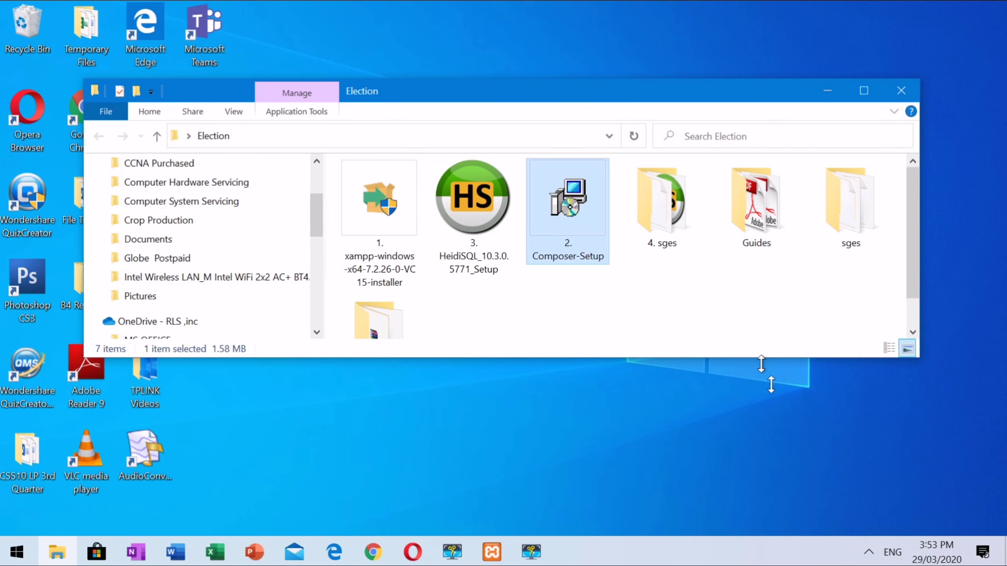
{"action": "left_click_drag", "start_coordinate": [758, 358], "coordinate": [757, 522]}
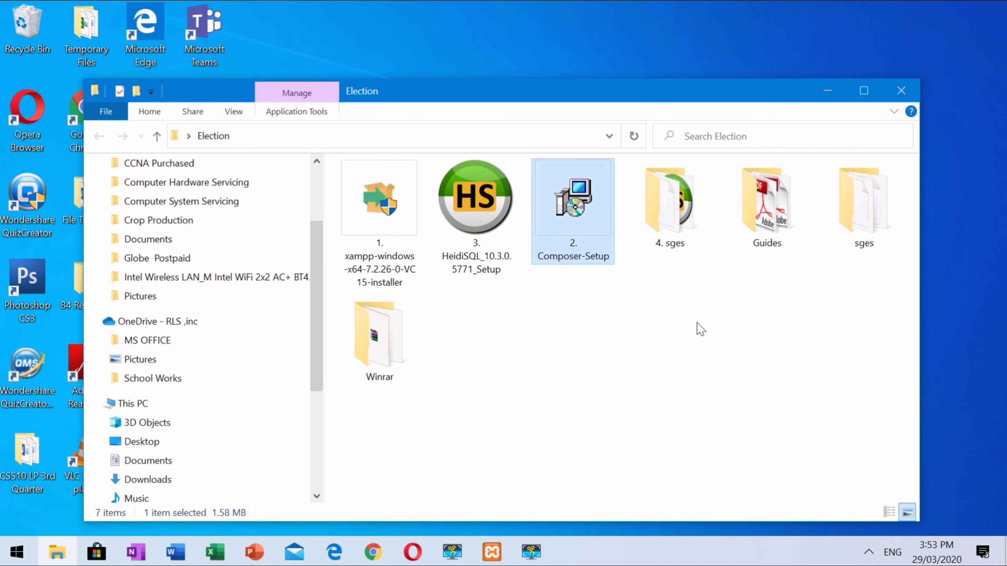
{"action": "right_click", "coordinate": [474, 209]}
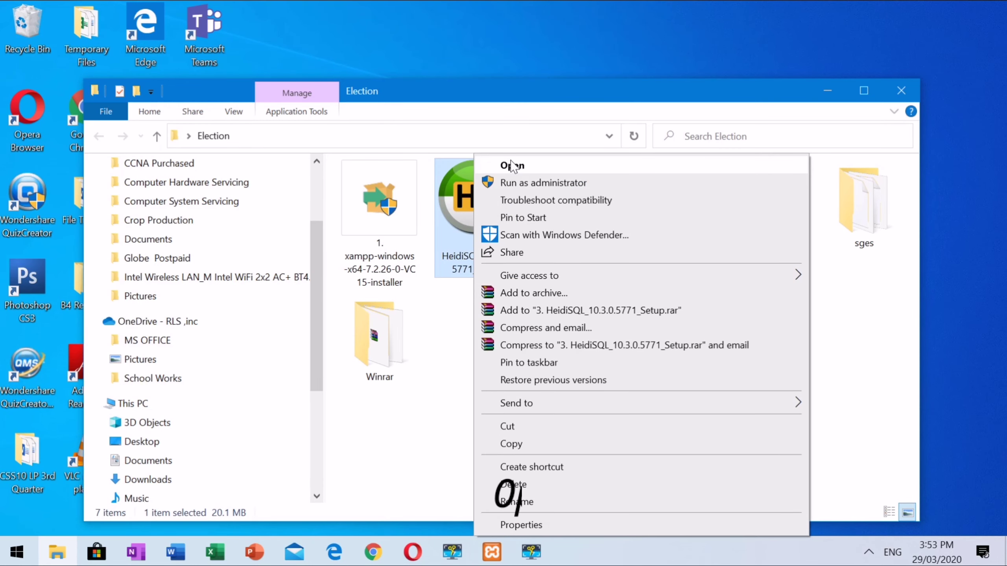
Step: Accept the license and install HeidiSQL 10.3.0 into C:\Program Files\HeidiSQL with defaults, then launch it
{"action": "left_click", "coordinate": [513, 166]}
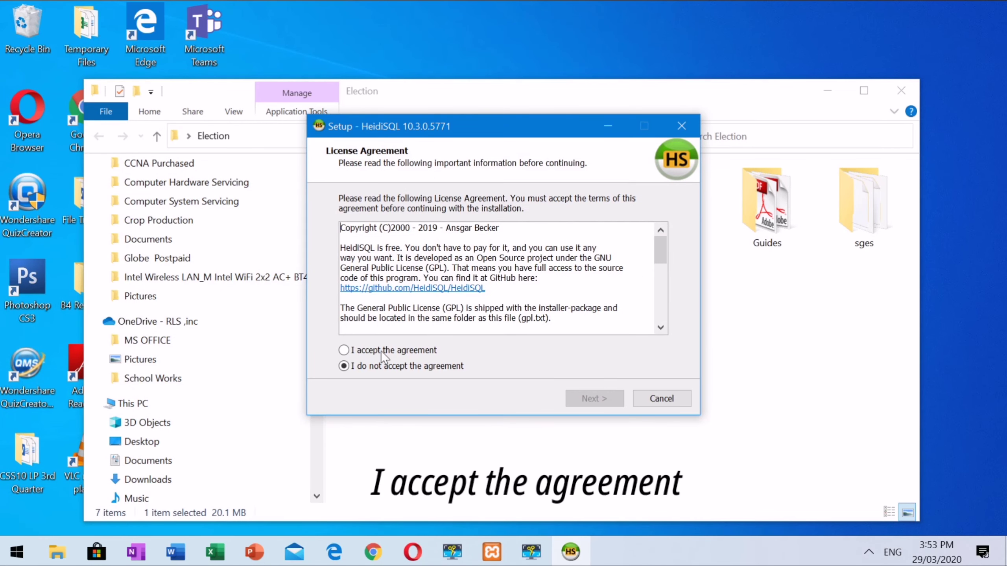
{"action": "left_click", "coordinate": [346, 353]}
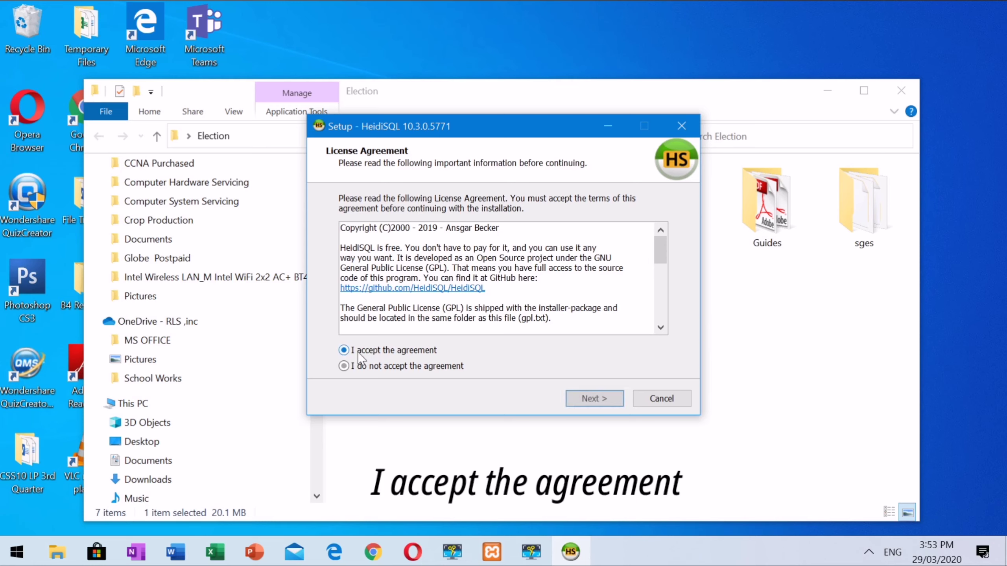
{"action": "left_click", "coordinate": [592, 402]}
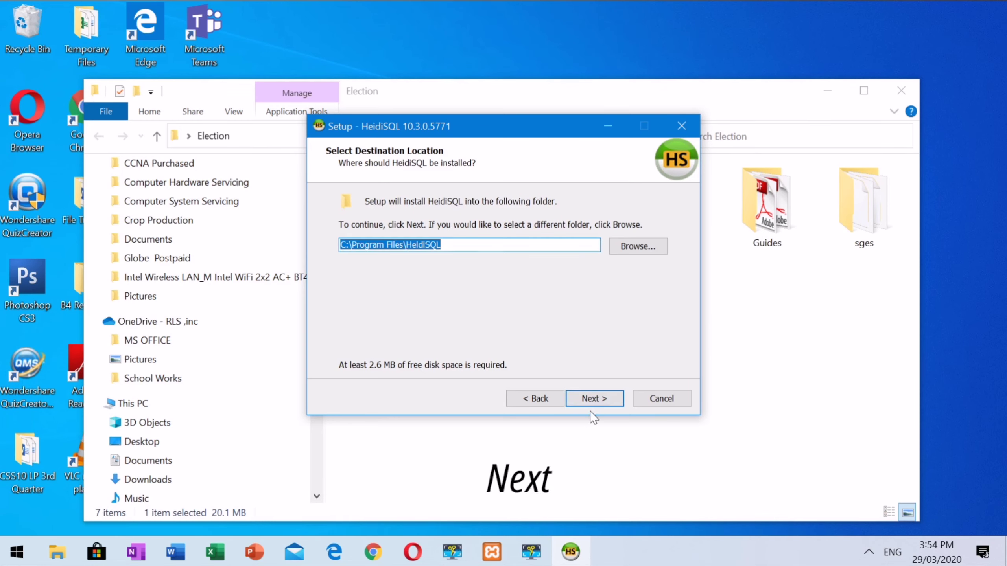
{"action": "left_click", "coordinate": [594, 402]}
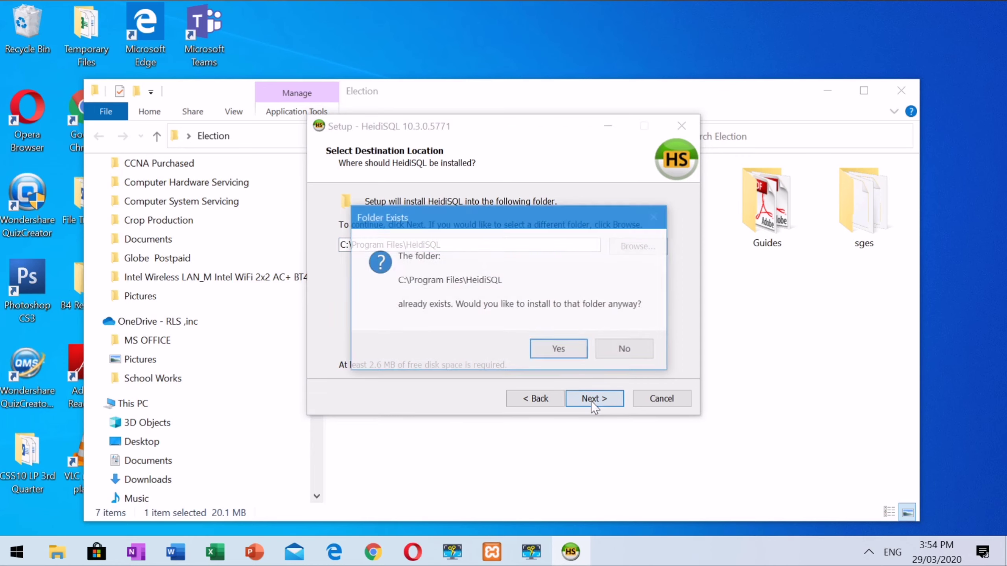
{"action": "left_click", "coordinate": [566, 355]}
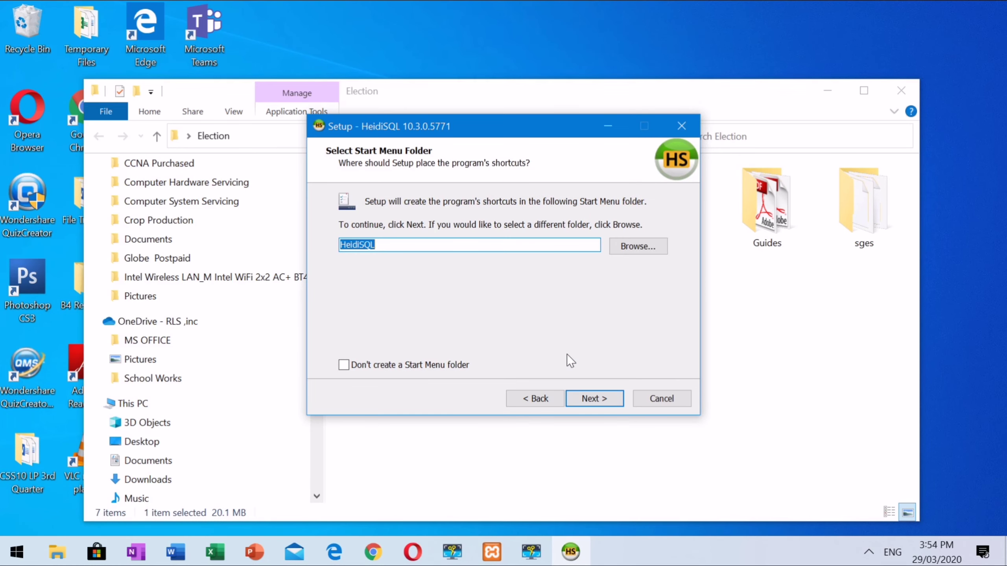
{"action": "left_click", "coordinate": [595, 400]}
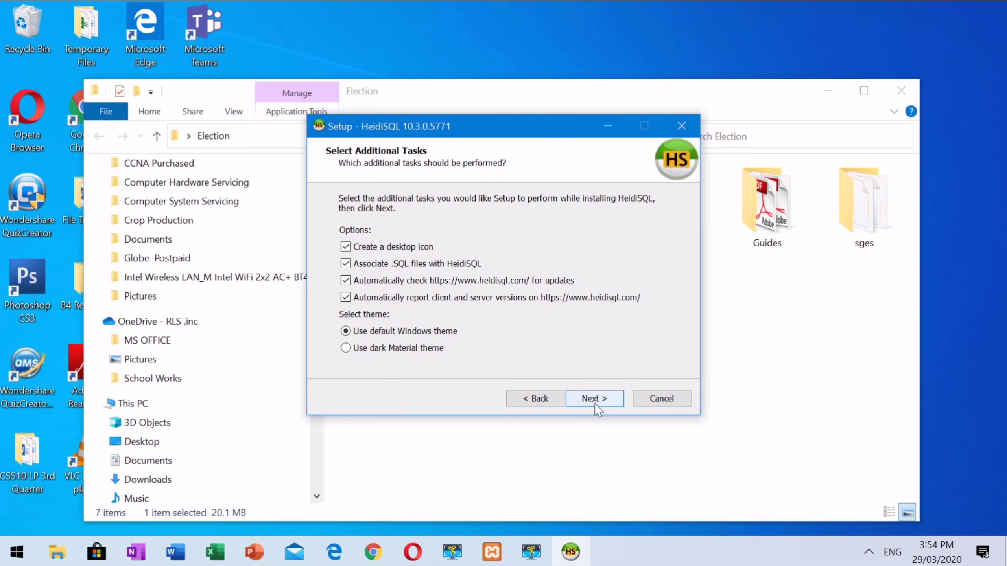
{"action": "left_click", "coordinate": [598, 402]}
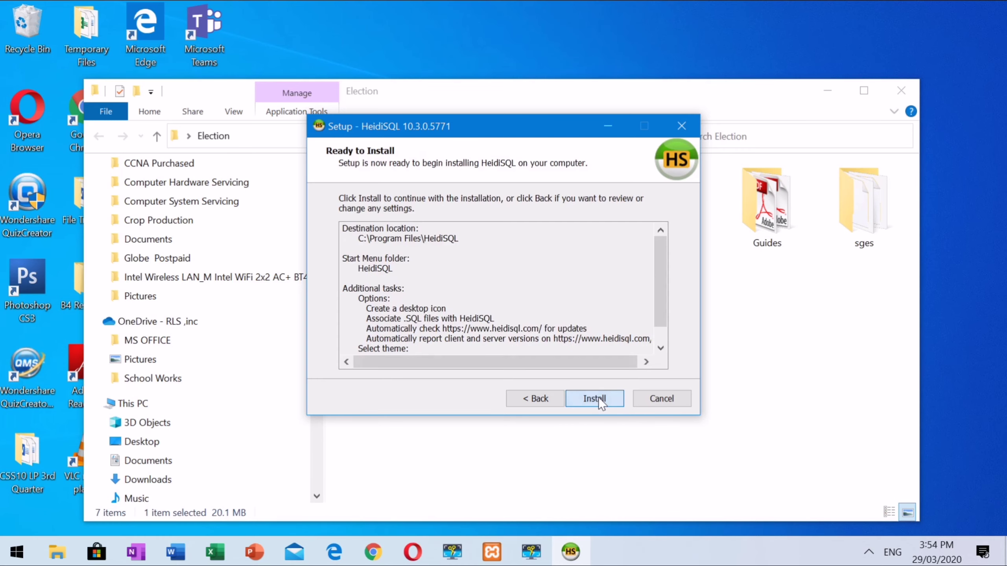
{"action": "left_click", "coordinate": [597, 398]}
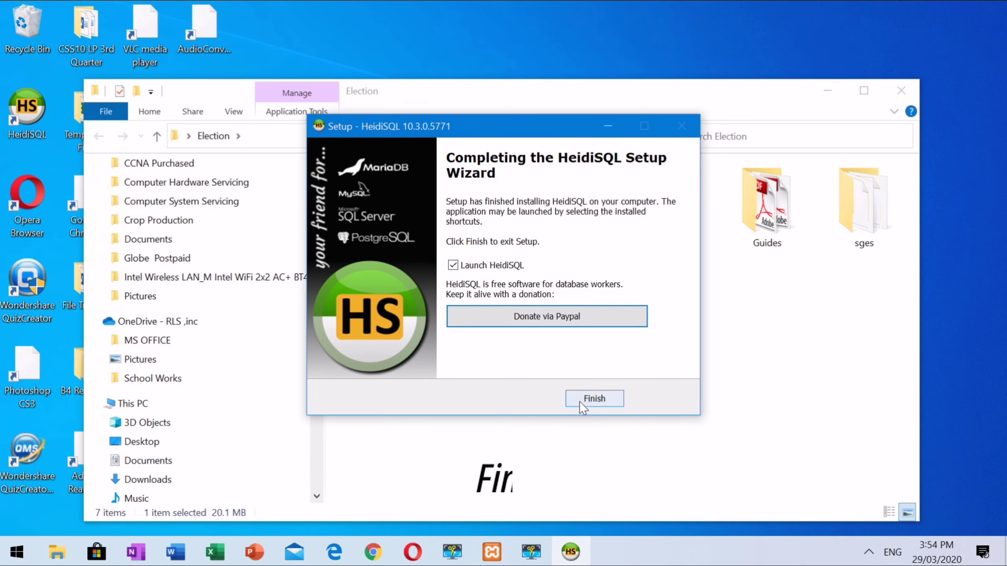
{"action": "left_click", "coordinate": [584, 402]}
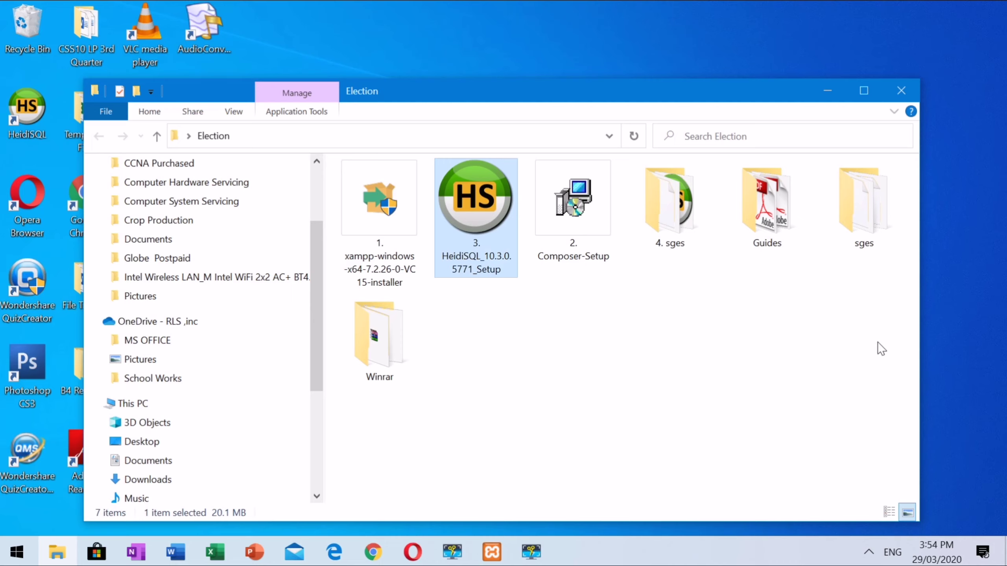
Step: Close the Election folder window to return to the desktop
{"action": "left_click", "coordinate": [543, 557]}
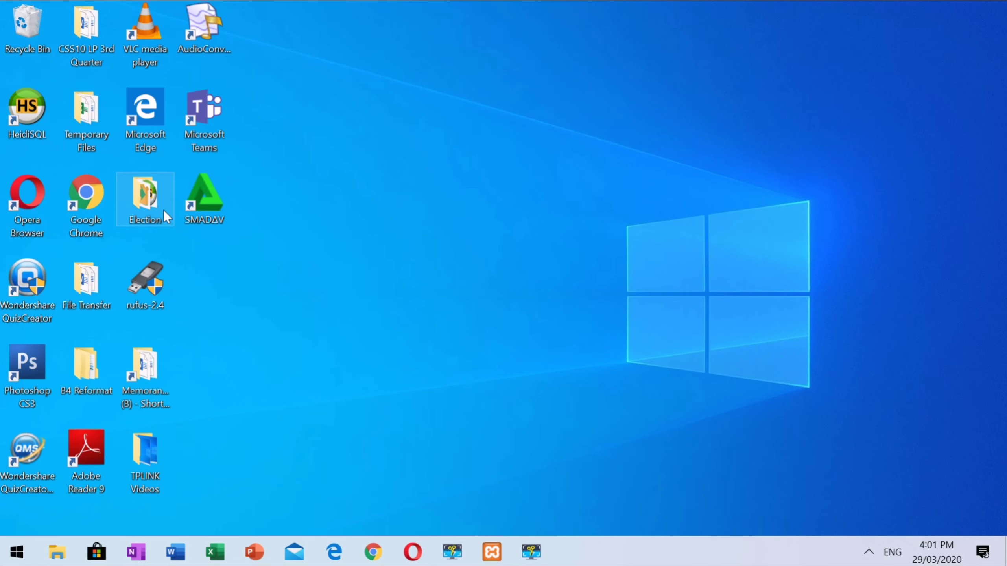
Step: Open the Election folder and then its 4. sges project folder
{"action": "right_click", "coordinate": [146, 209]}
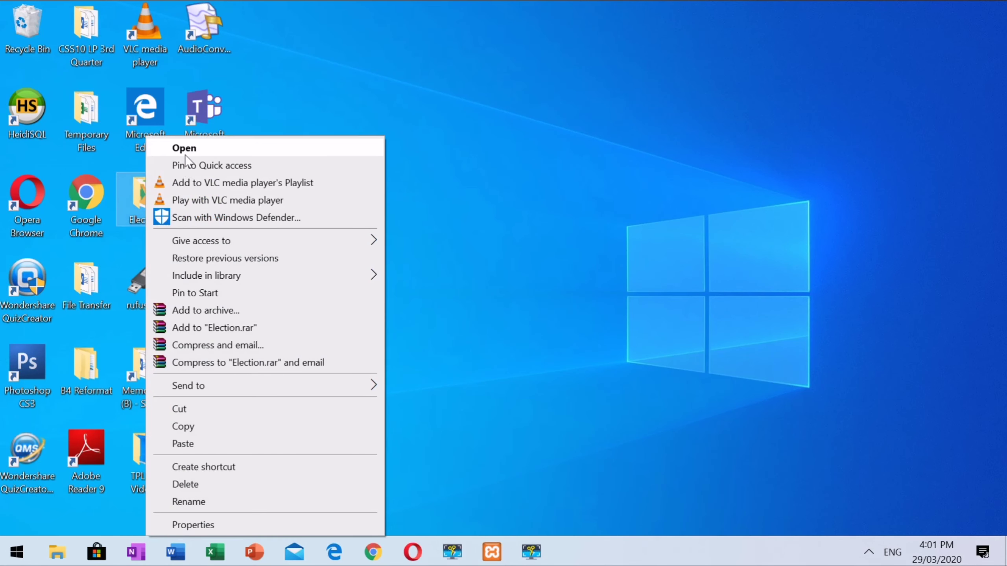
{"action": "left_click", "coordinate": [185, 154]}
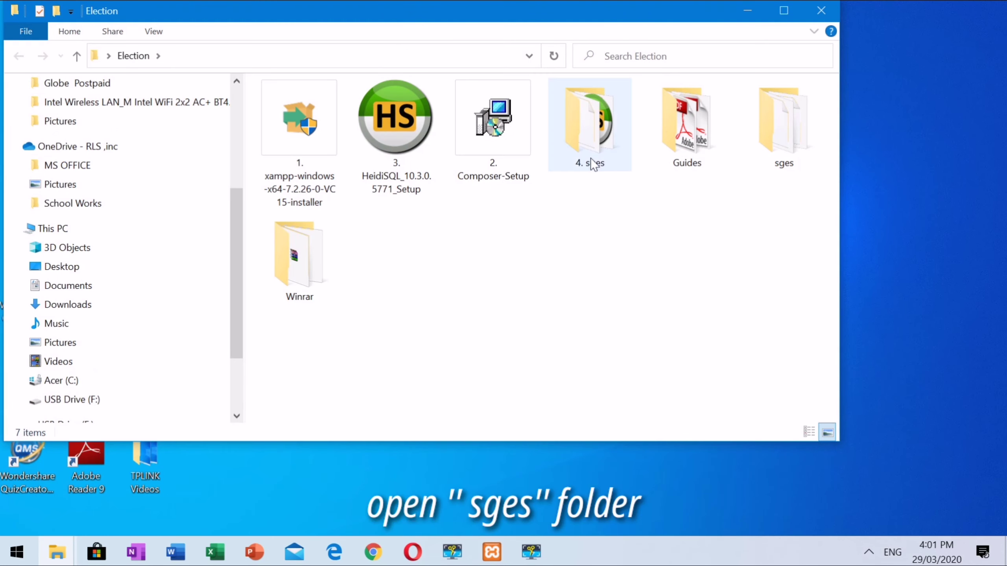
{"action": "right_click", "coordinate": [595, 141]}
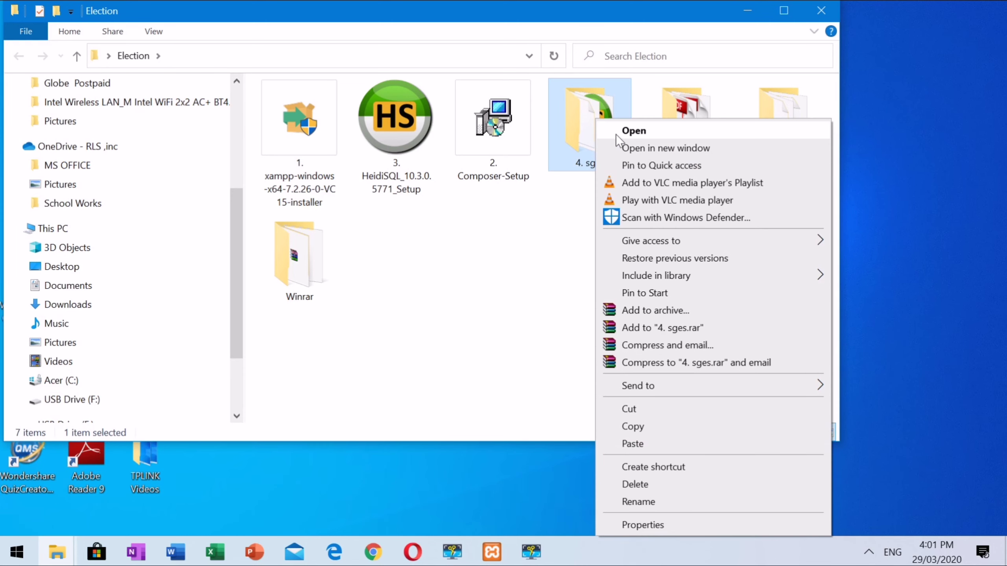
{"action": "left_click", "coordinate": [633, 131]}
Step: Select all 24 files and folders in 4. sges, leaving the routes name unchanged
{"action": "left_click", "coordinate": [437, 227]}
{"action": "scroll", "coordinate": [437, 227], "scroll_direction": "down", "scroll_amount": 2}
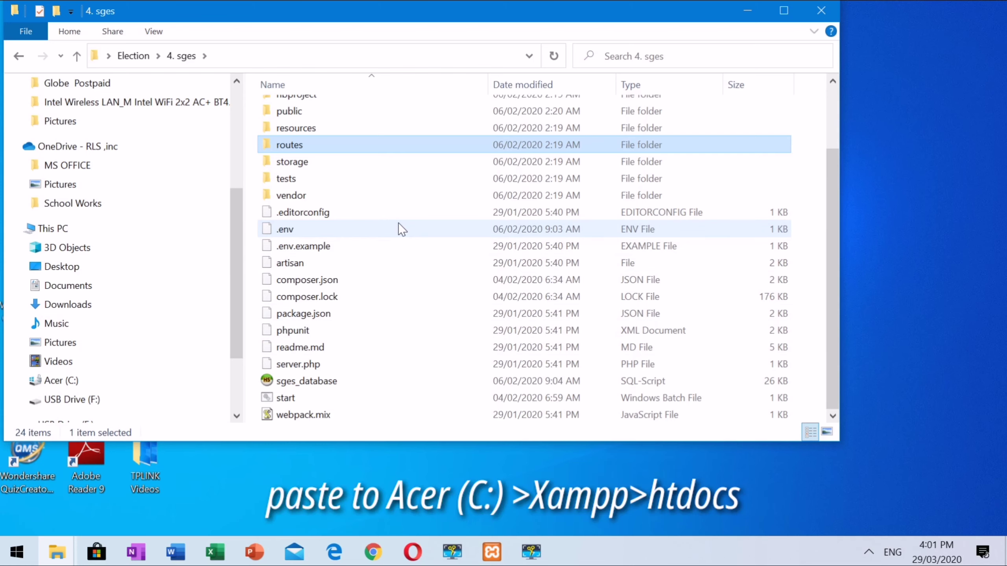
{"action": "scroll", "coordinate": [398, 224], "scroll_direction": "up", "scroll_amount": 1}
{"action": "scroll", "coordinate": [398, 223], "scroll_direction": "up", "scroll_amount": 1}
{"action": "key", "text": "F2"}
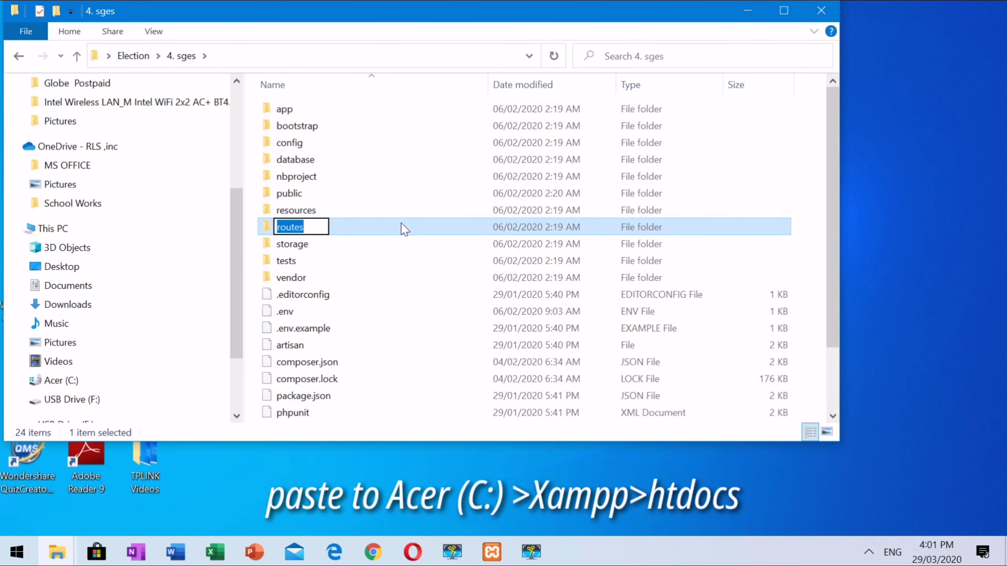
{"action": "left_click", "coordinate": [396, 195]}
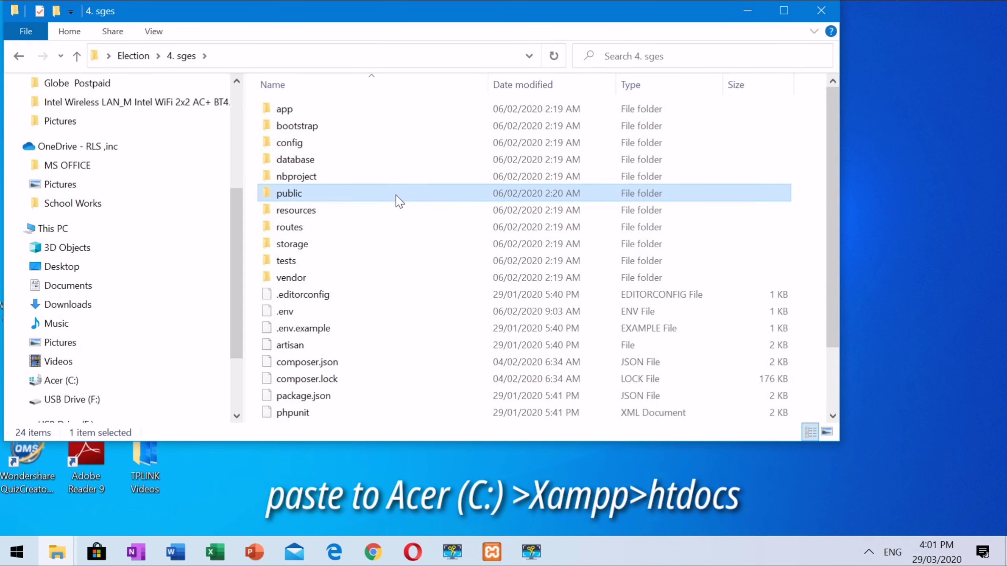
{"action": "key", "text": "ctrl+a"}
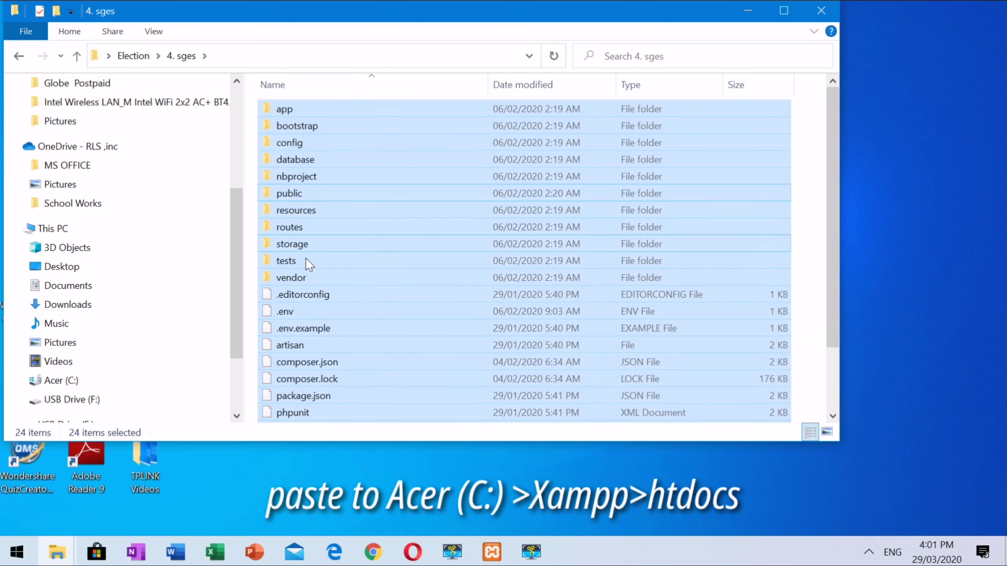
Step: Navigate through This PC and the Acer (C:) drive into C:\xampp\htdocs, maximized
{"action": "left_click", "coordinate": [75, 232]}
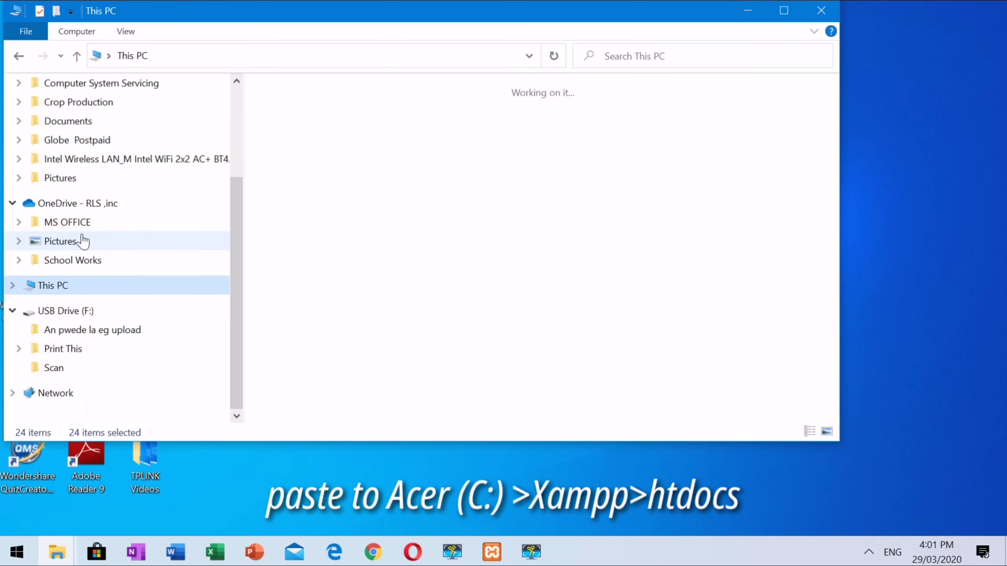
{"action": "left_click", "coordinate": [309, 305]}
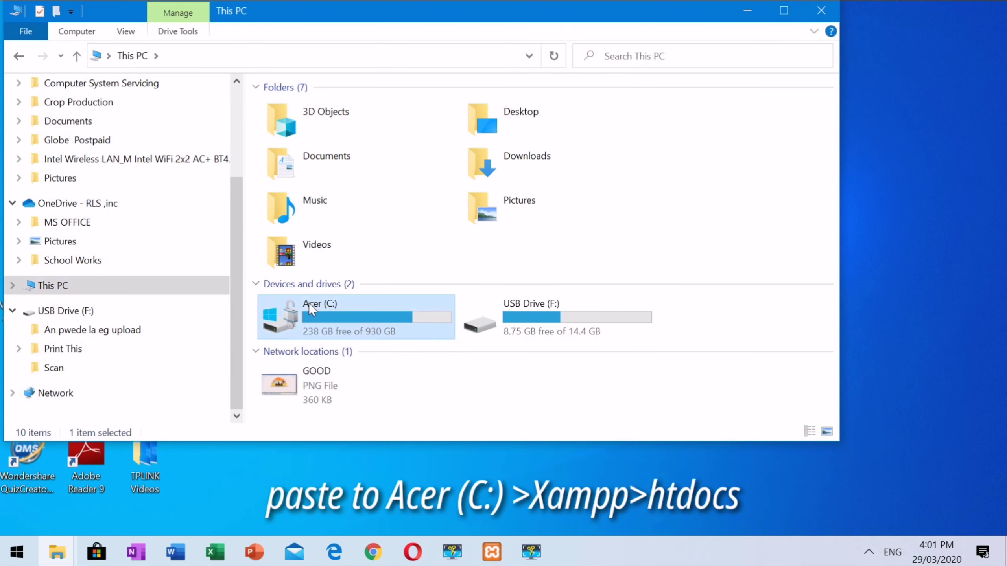
{"action": "double_click", "coordinate": [308, 303]}
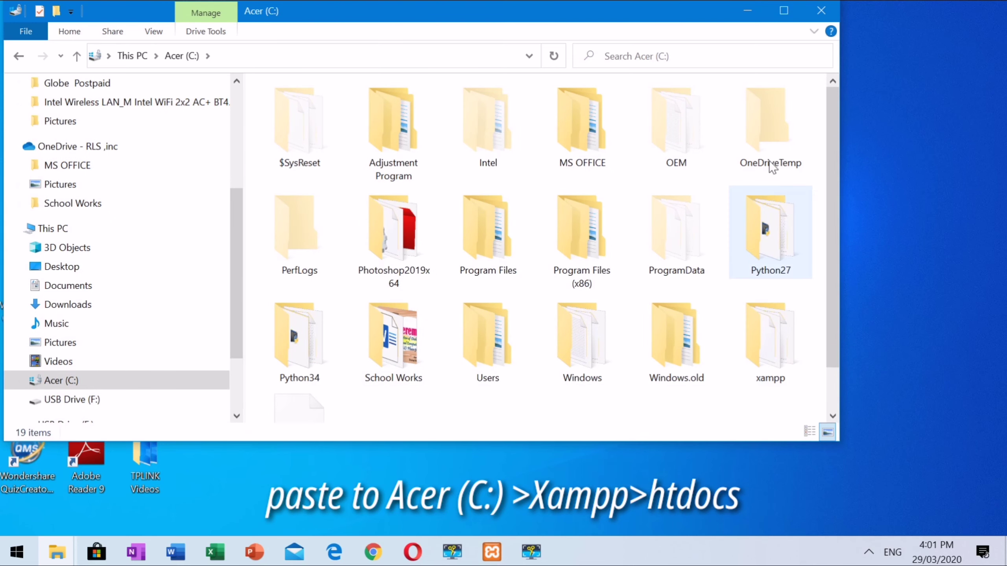
{"action": "left_click", "coordinate": [784, 10]}
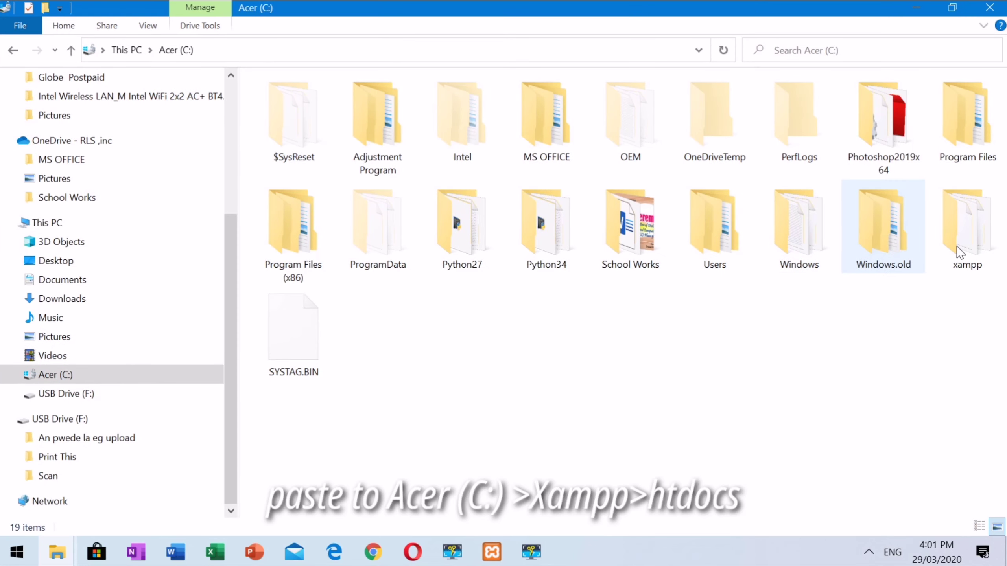
{"action": "right_click", "coordinate": [969, 234]}
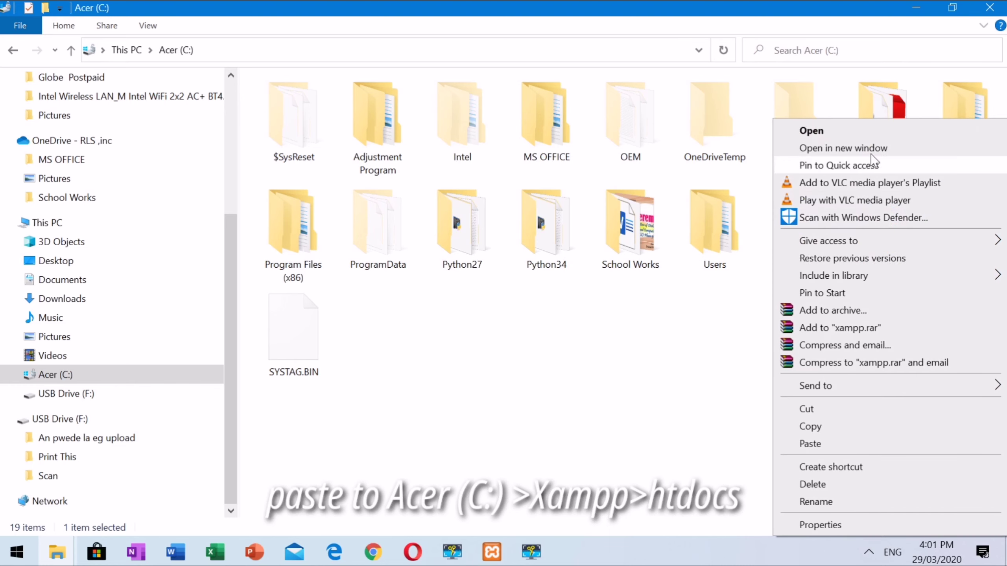
{"action": "left_click", "coordinate": [811, 130]}
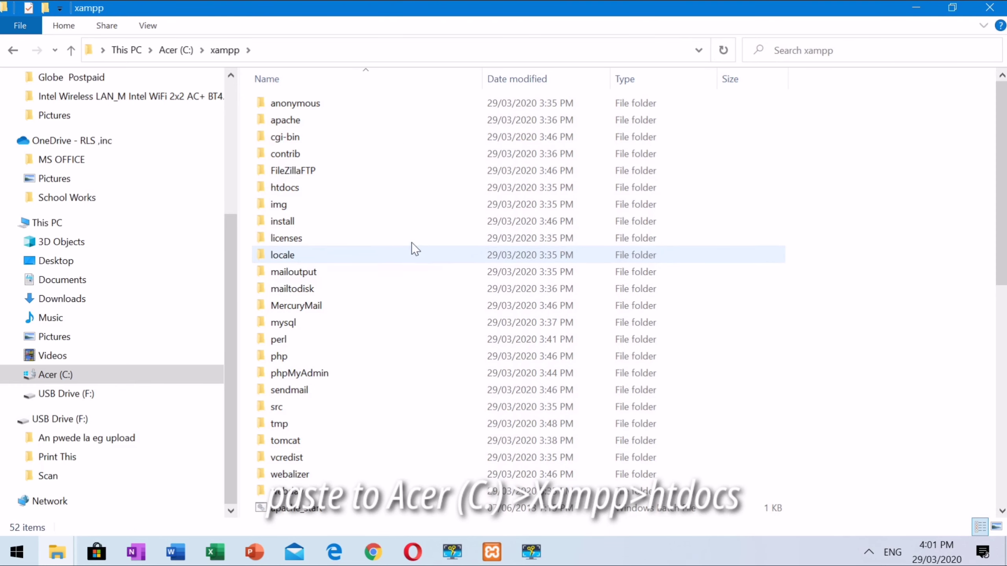
{"action": "double_click", "coordinate": [283, 185]}
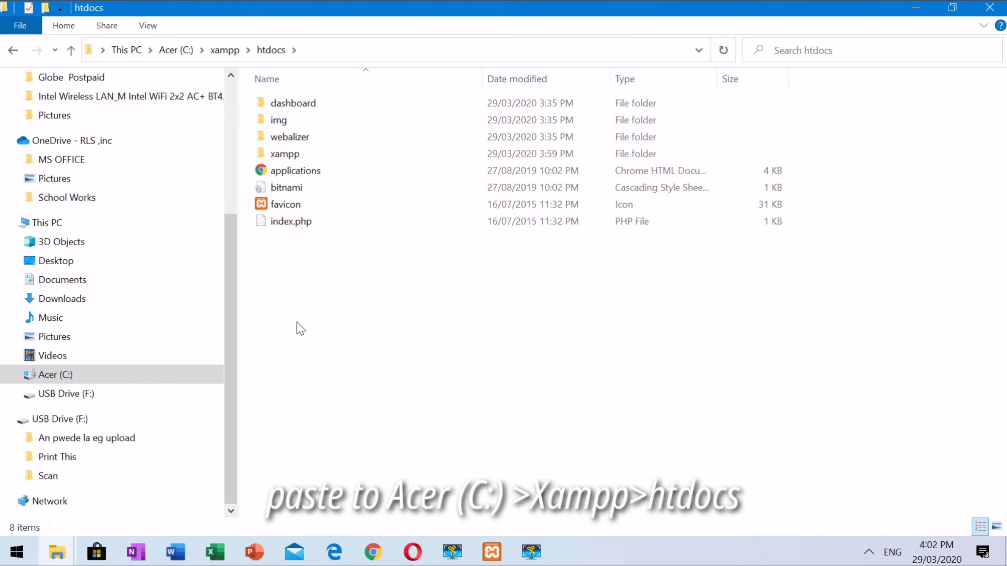
Step: Paste the 4. sges project files into C:\xampp\htdocs and close the window
{"action": "key", "text": "ctrl+v"}
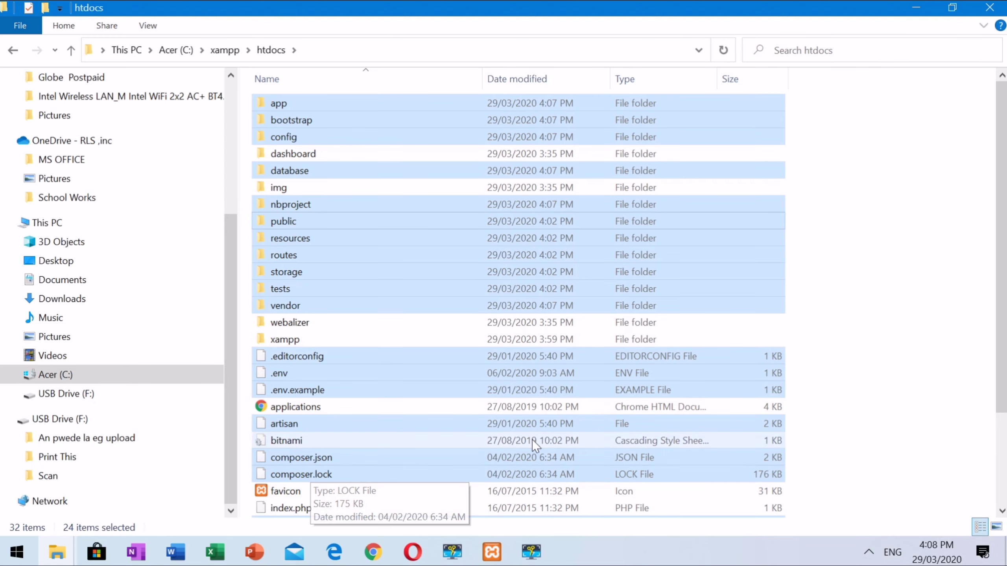
{"action": "left_click", "coordinate": [858, 330]}
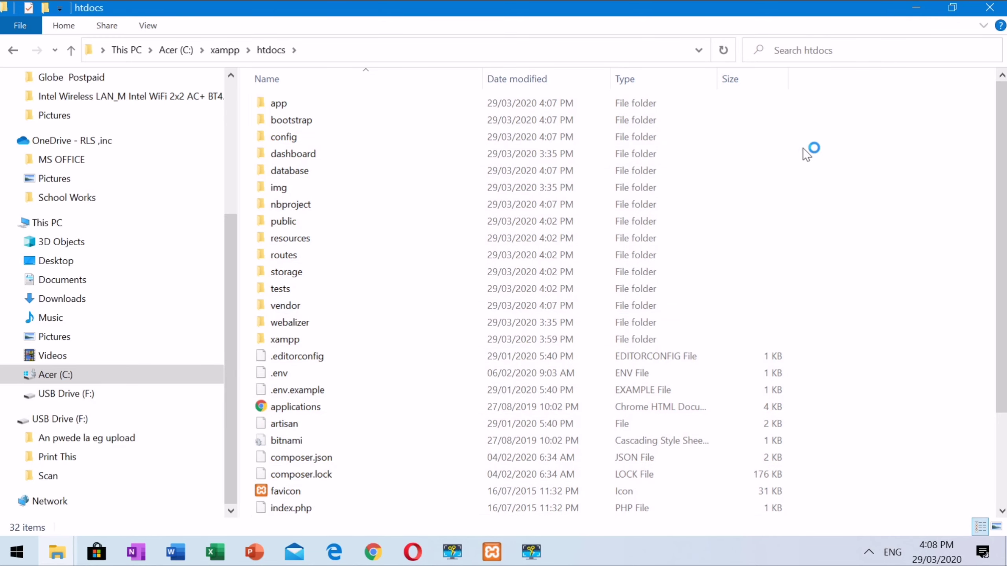
{"action": "left_click", "coordinate": [990, 7]}
{"action": "right_click", "coordinate": [498, 240]}
Step: Launch HeidiSQL and connect through a new session named Electionsytem to 127.0.0.1
{"action": "left_click", "coordinate": [579, 286]}
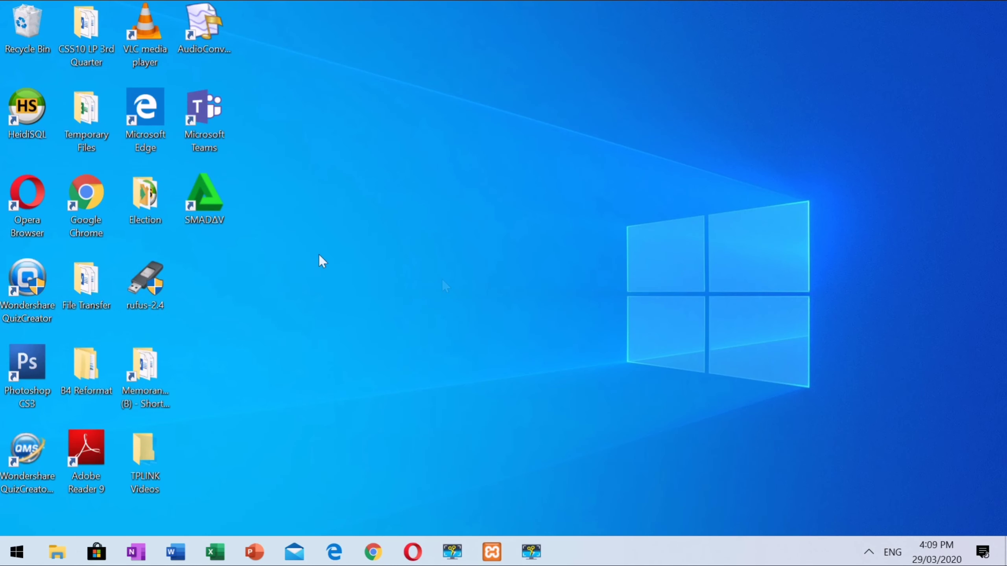
{"action": "right_click", "coordinate": [23, 116]}
{"action": "left_click", "coordinate": [49, 93]}
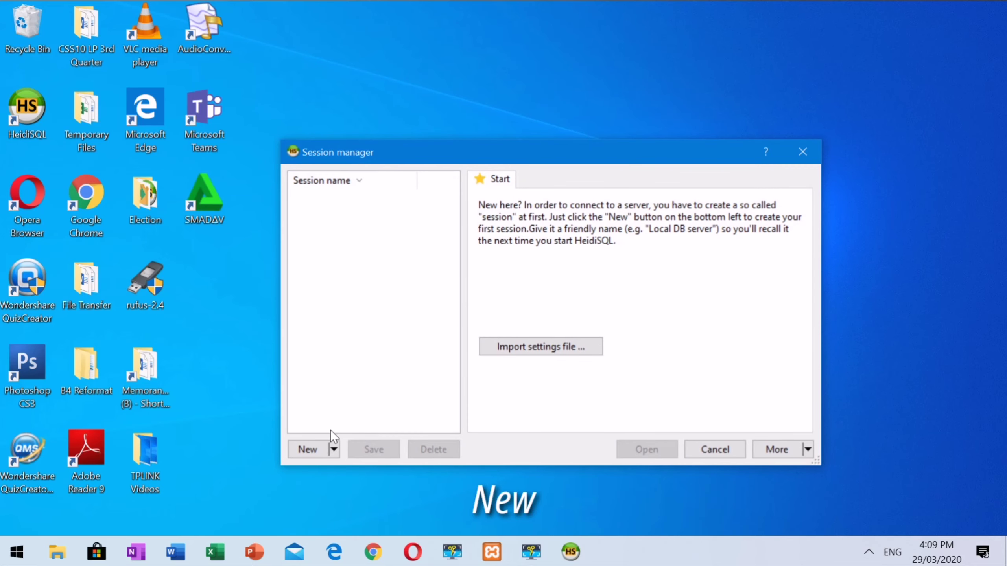
{"action": "left_click", "coordinate": [309, 450]}
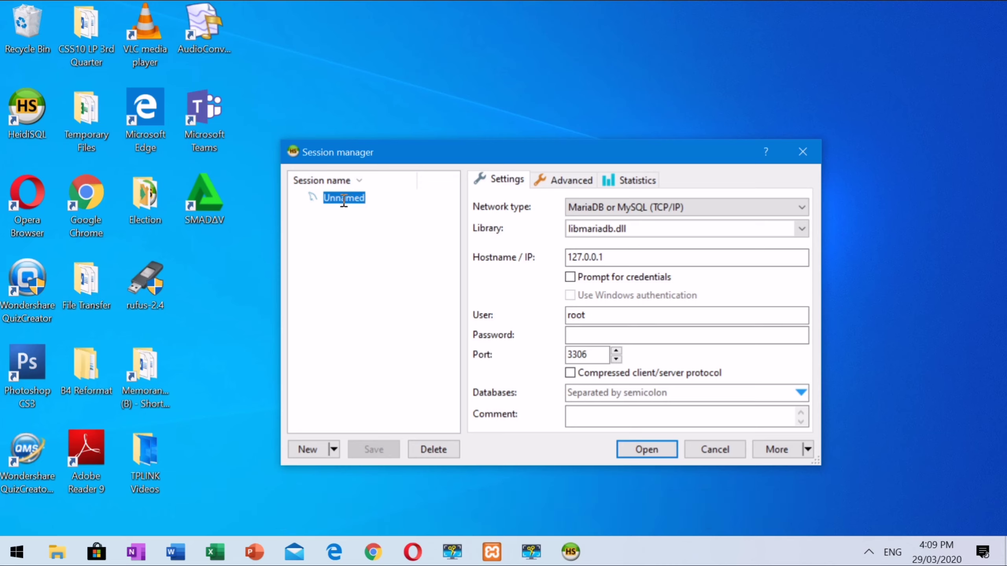
{"action": "type", "text": "Electionsytem"}
{"action": "key", "text": "Return"}
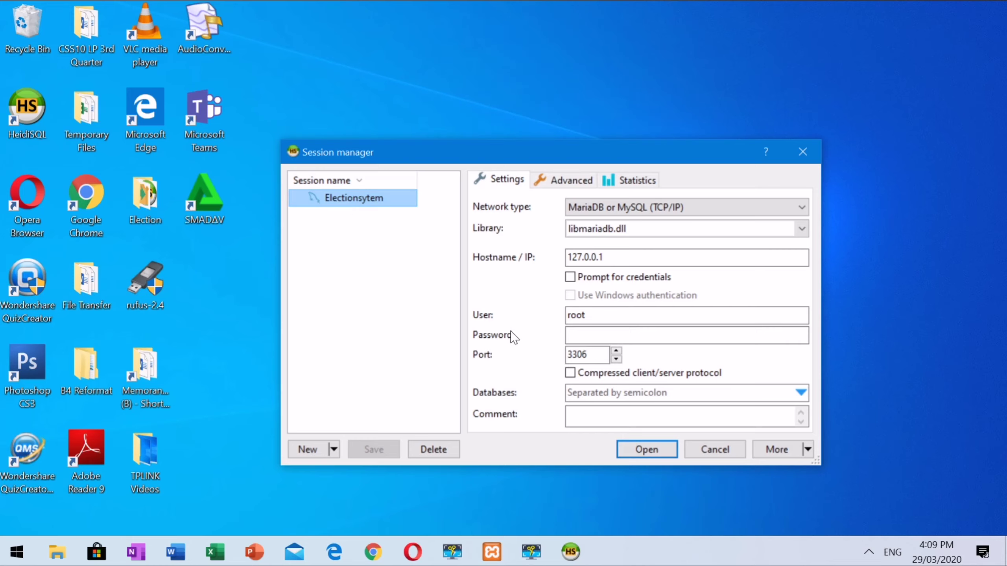
{"action": "left_click", "coordinate": [629, 454]}
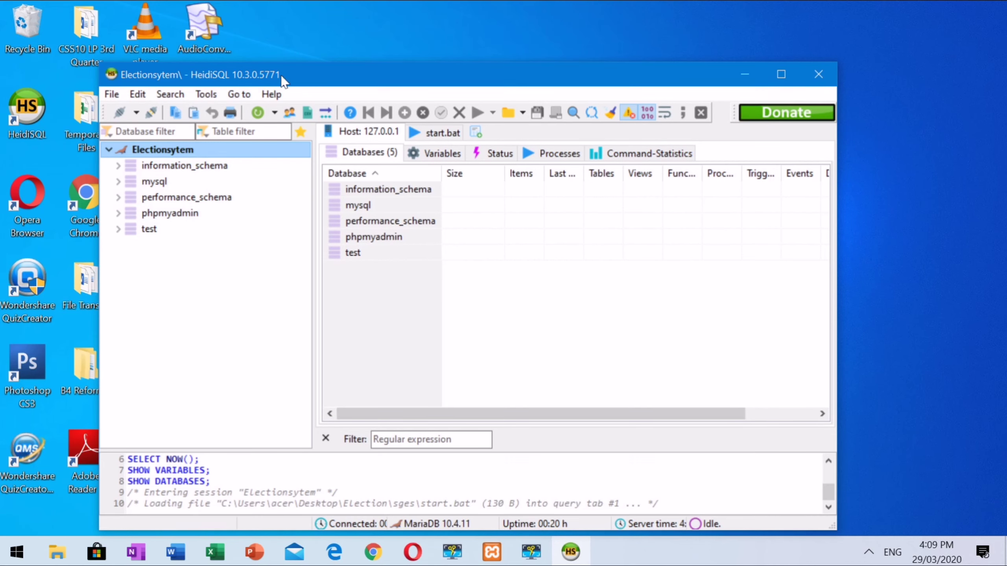
Step: Load sges_database.sql from C:\xampp\htdocs via File > Load SQL file
{"action": "left_click_drag", "start_coordinate": [284, 75], "coordinate": [313, 16]}
{"action": "left_click", "coordinate": [145, 44]}
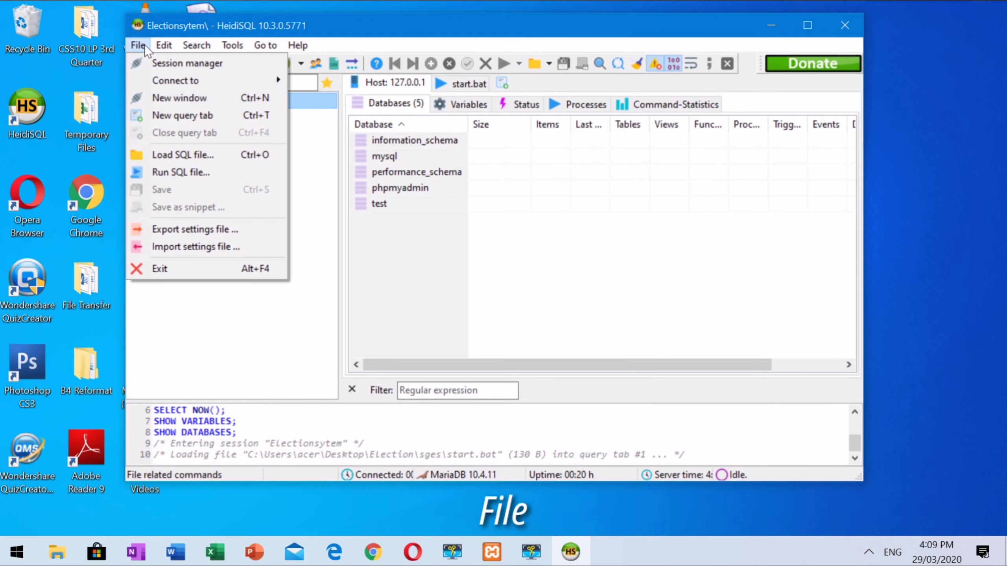
{"action": "left_click", "coordinate": [180, 154]}
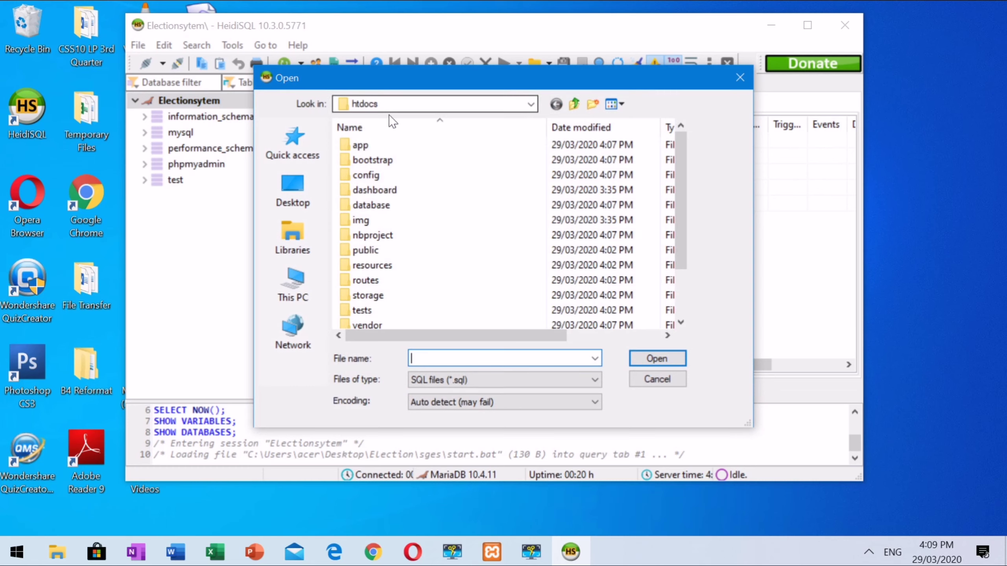
{"action": "scroll", "coordinate": [414, 200], "scroll_direction": "down", "scroll_amount": 2}
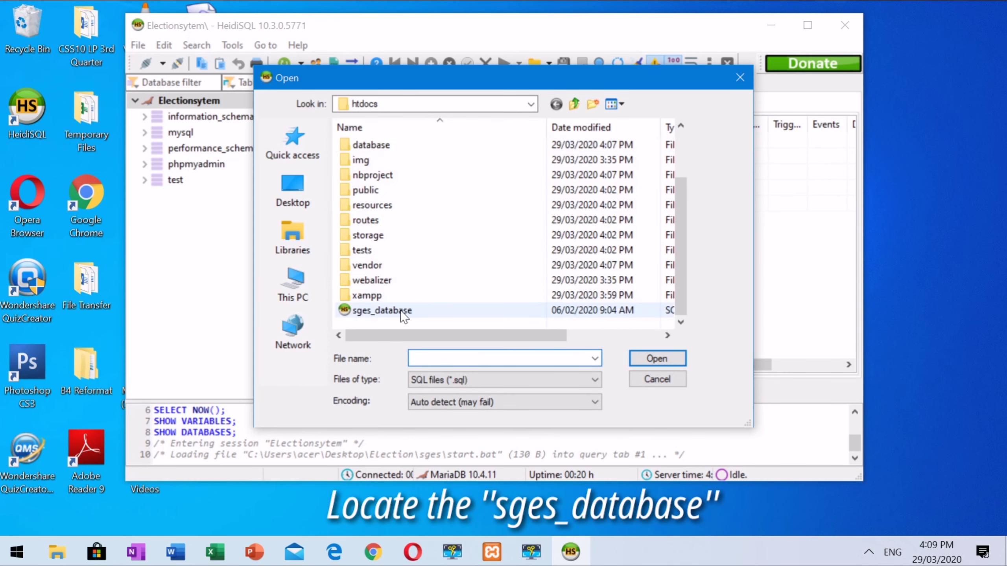
{"action": "left_click", "coordinate": [395, 314]}
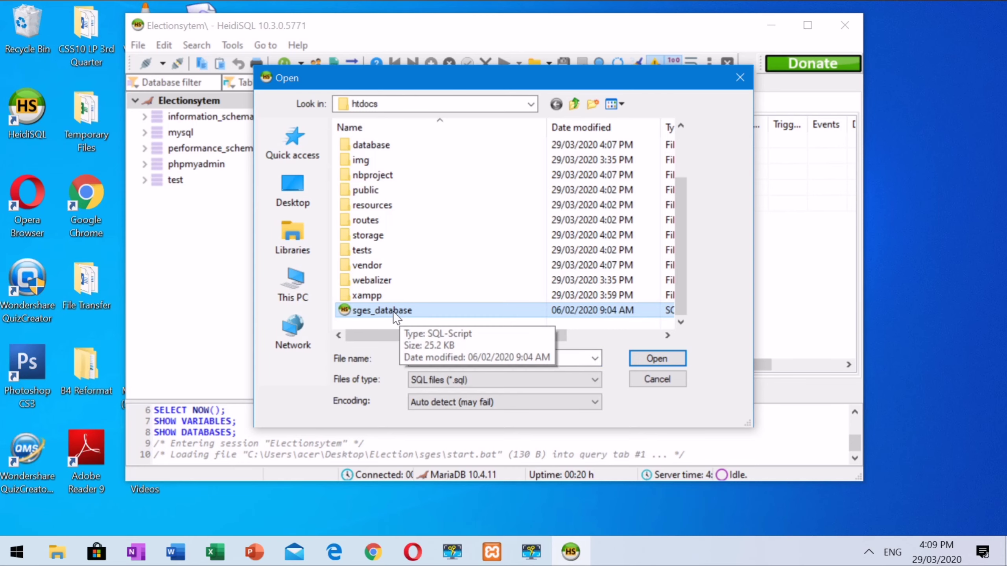
{"action": "left_click", "coordinate": [642, 359]}
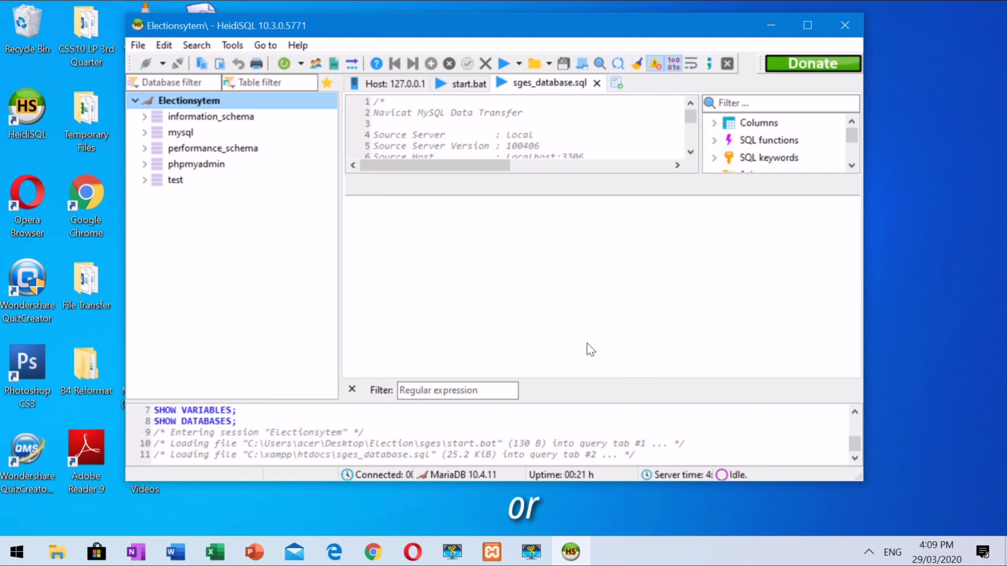
Step: Execute the sges_database.sql script (294 queries), maximize HeidiSQL, and dismiss the 13-warnings notice
{"action": "left_click", "coordinate": [502, 64]}
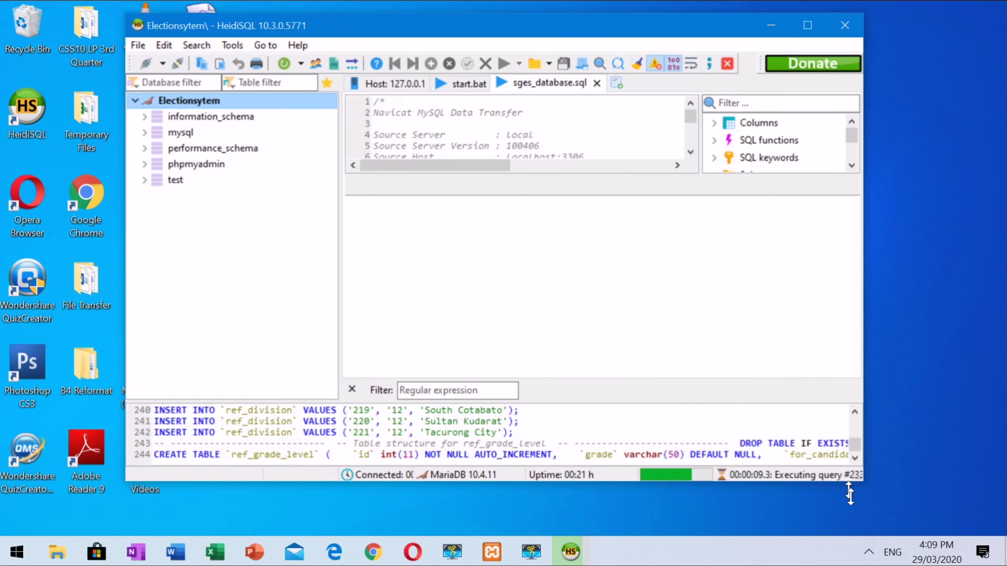
{"action": "left_click_drag", "start_coordinate": [850, 493], "coordinate": [850, 534]}
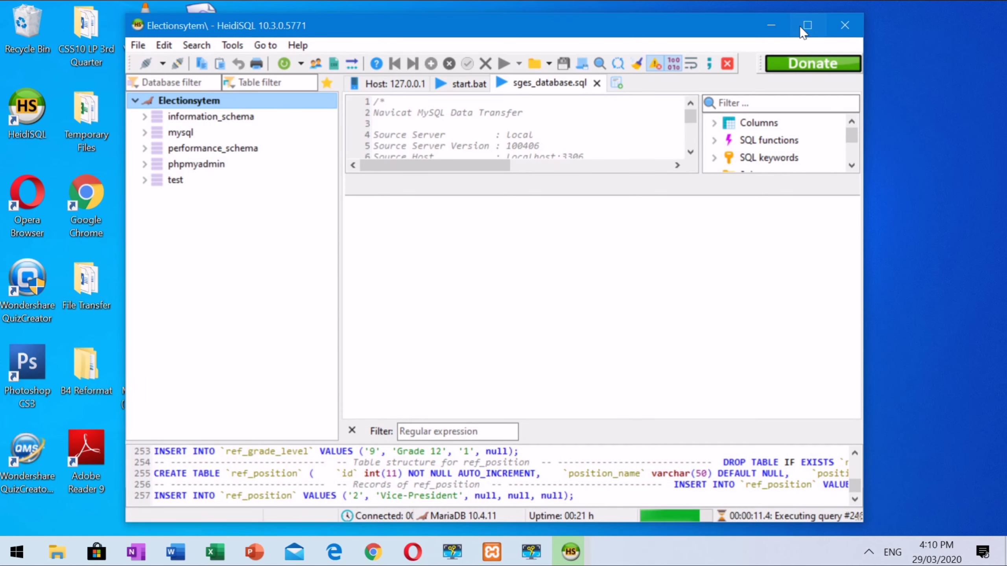
{"action": "left_click", "coordinate": [807, 25]}
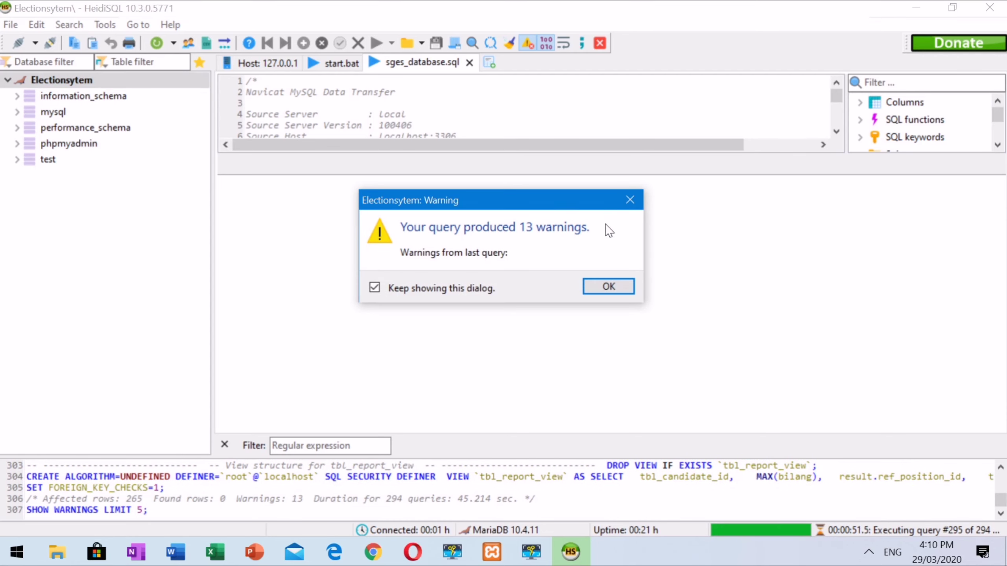
{"action": "left_click", "coordinate": [609, 284]}
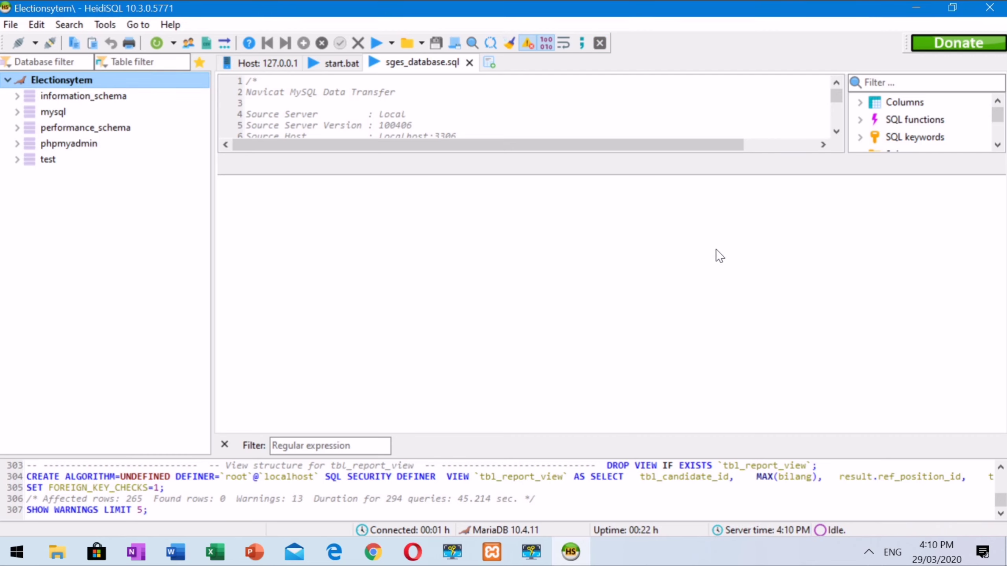
Step: Close HeidiSQL and refresh the Windows desktop several times
{"action": "left_click", "coordinate": [995, 7]}
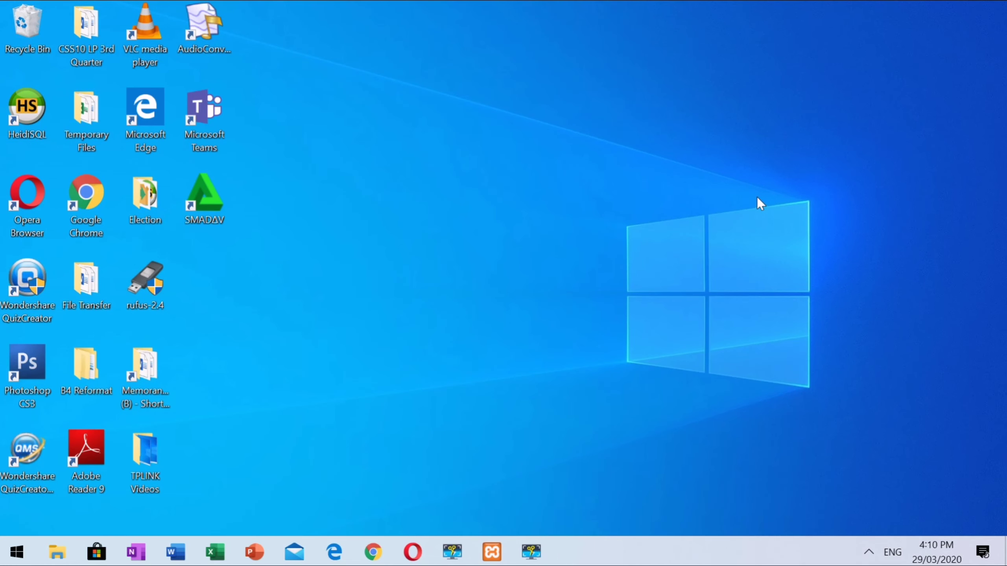
{"action": "right_click", "coordinate": [574, 179]}
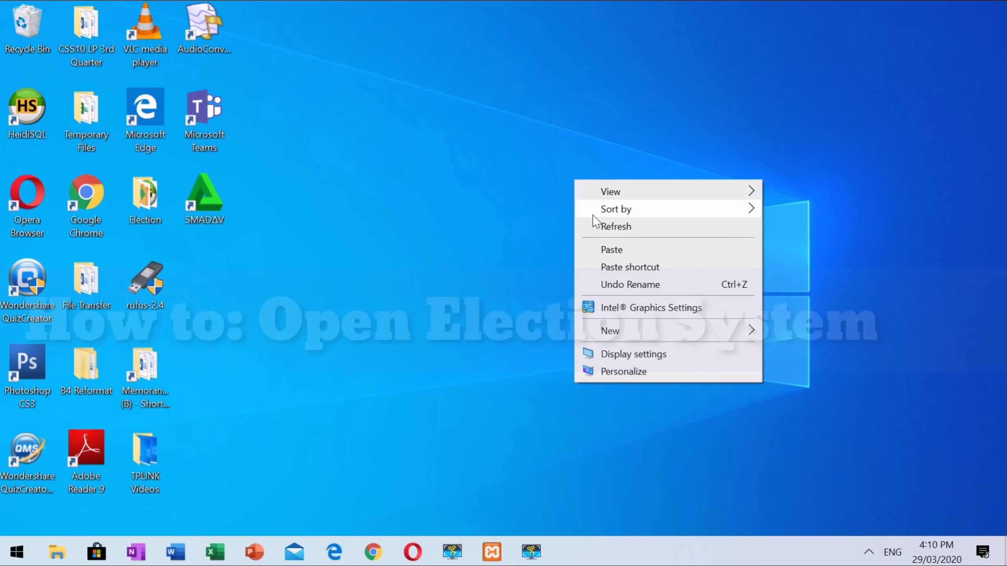
{"action": "left_click", "coordinate": [589, 223]}
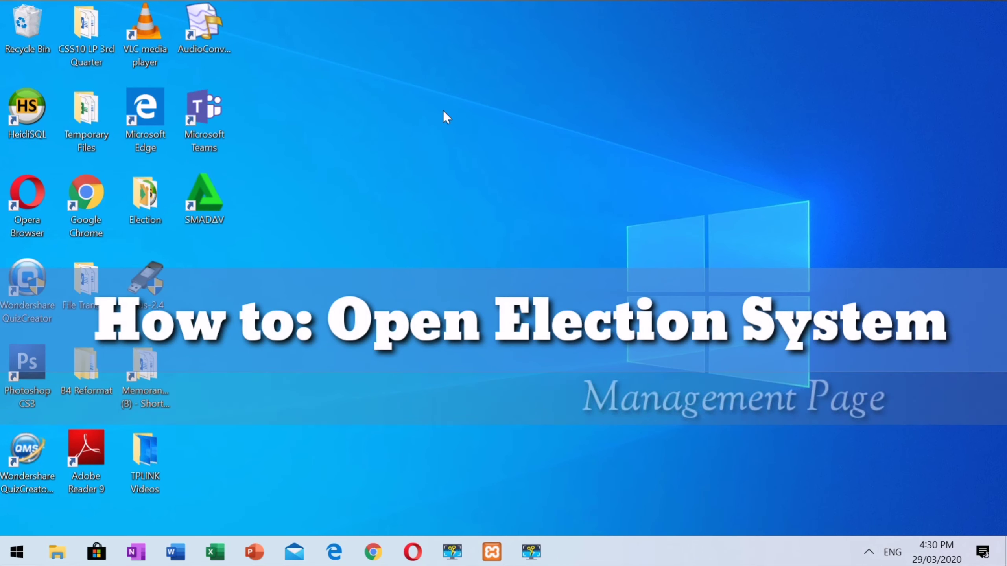
{"action": "right_click", "coordinate": [389, 140]}
{"action": "left_click", "coordinate": [418, 193]}
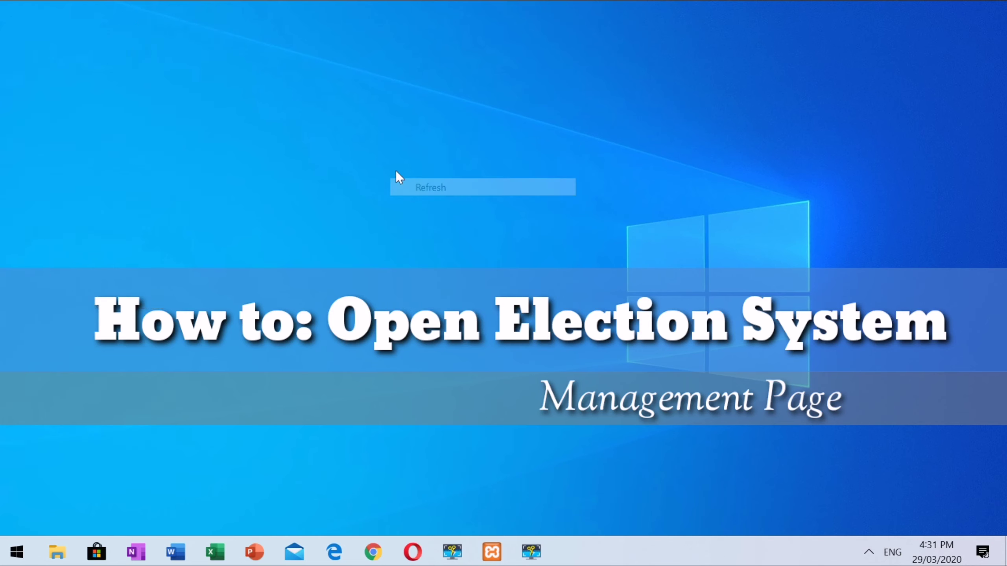
{"action": "right_click", "coordinate": [395, 171]}
{"action": "left_click", "coordinate": [423, 224]}
{"action": "right_click", "coordinate": [407, 176]}
{"action": "left_click", "coordinate": [435, 223]}
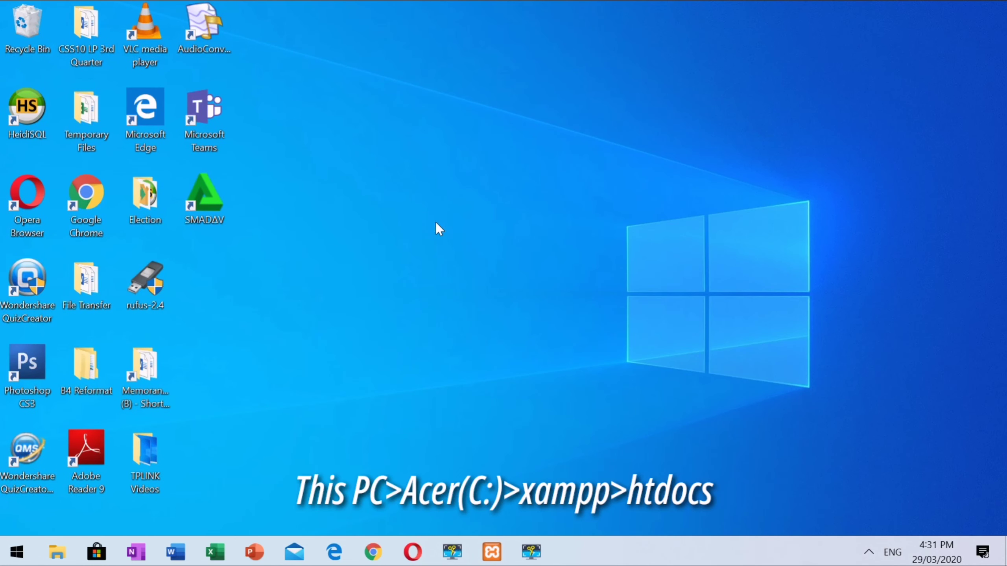
Step: Browse to C:\xampp\htdocs in File Explorer and scroll down to the start batch file
{"action": "key", "text": "super+e"}
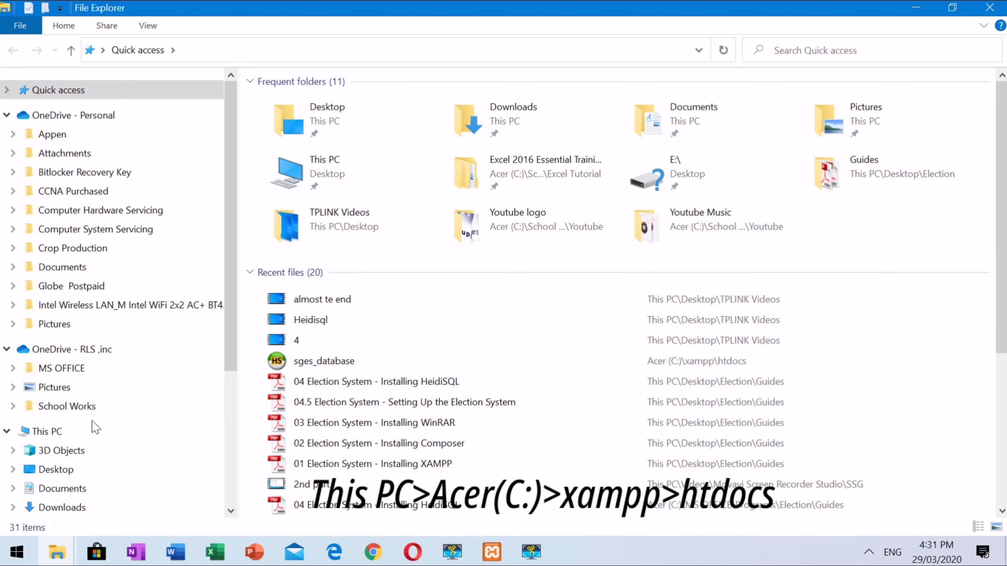
{"action": "left_click", "coordinate": [87, 427]}
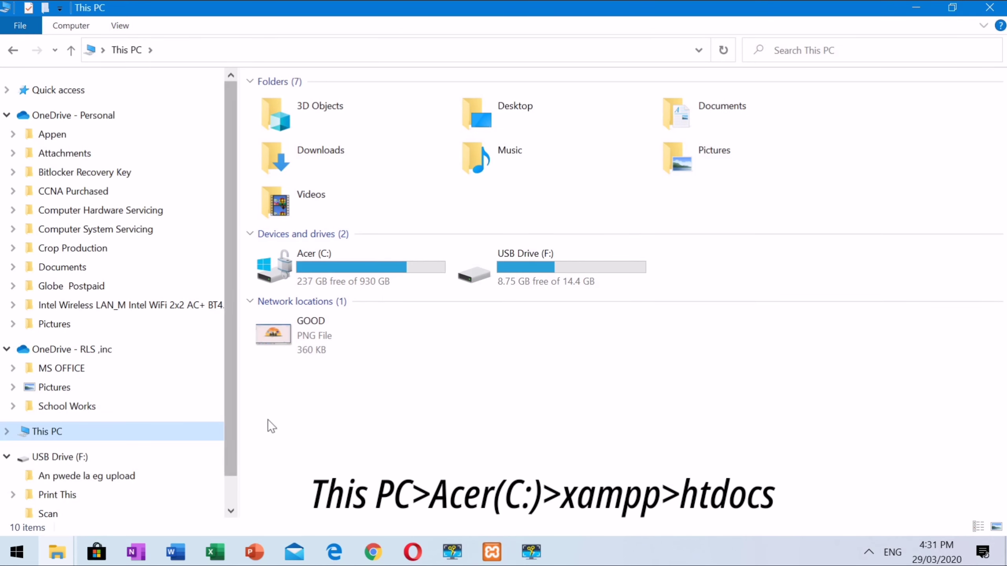
{"action": "double_click", "coordinate": [324, 263]}
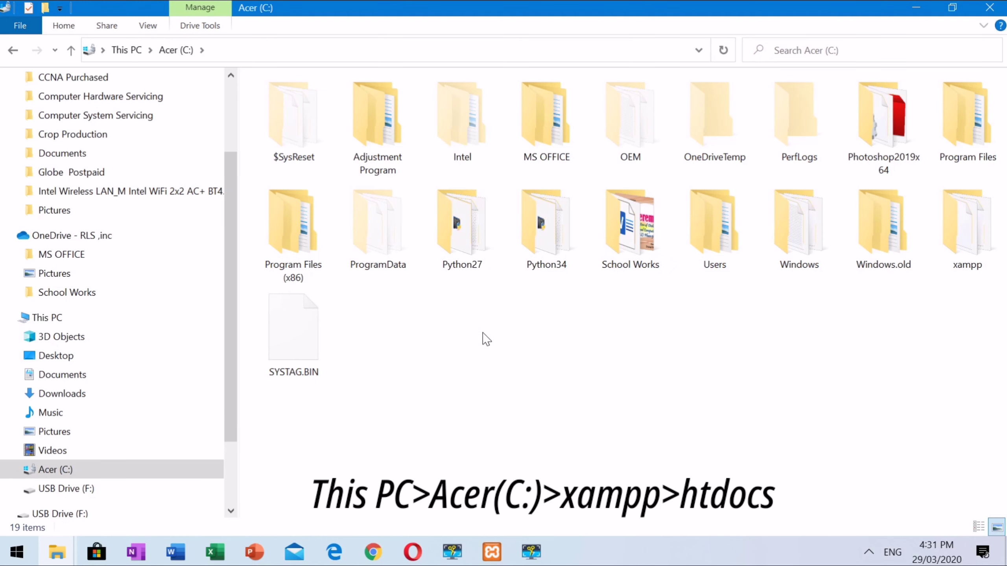
{"action": "double_click", "coordinate": [987, 253]}
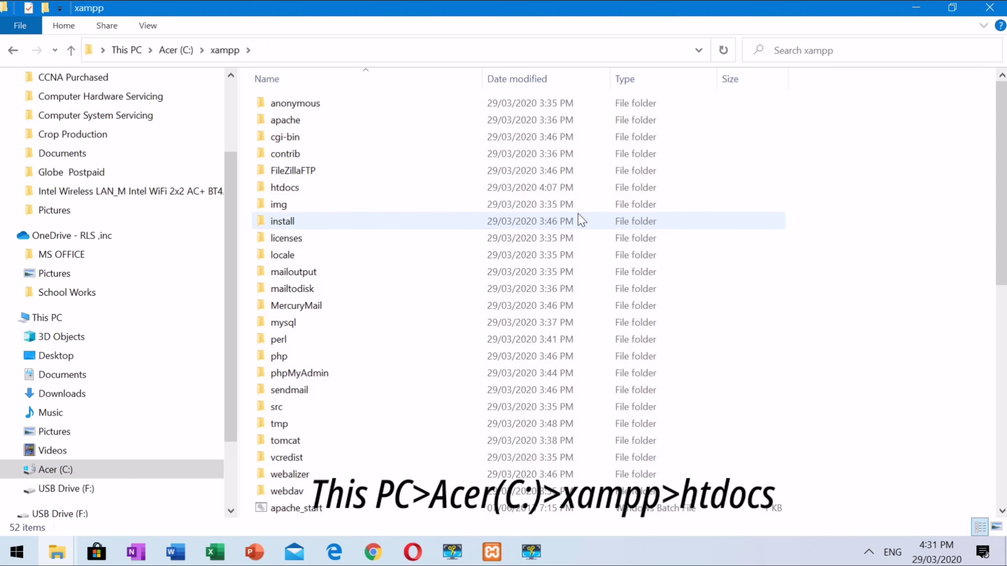
{"action": "double_click", "coordinate": [287, 192]}
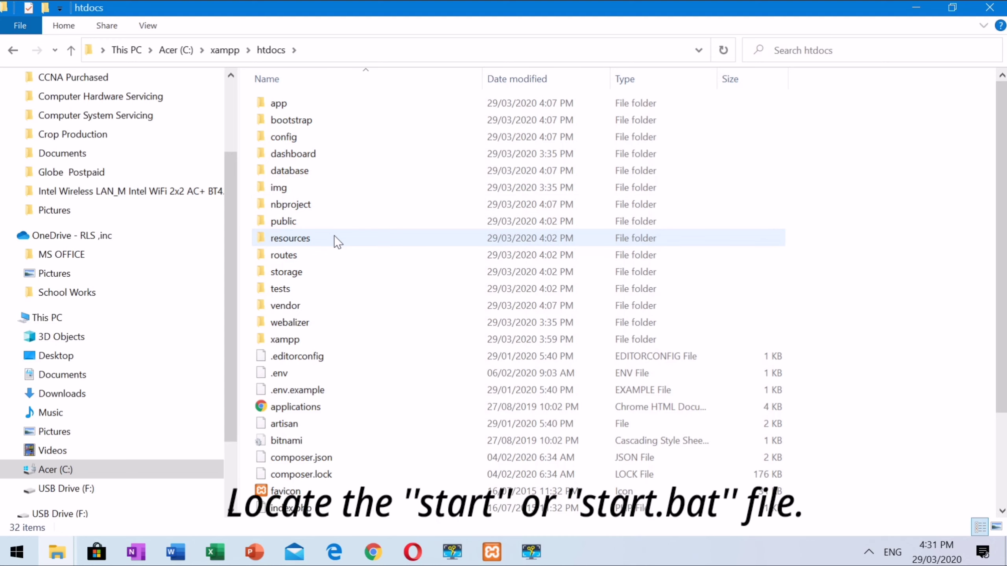
{"action": "scroll", "coordinate": [335, 238], "scroll_direction": "down", "scroll_amount": 2}
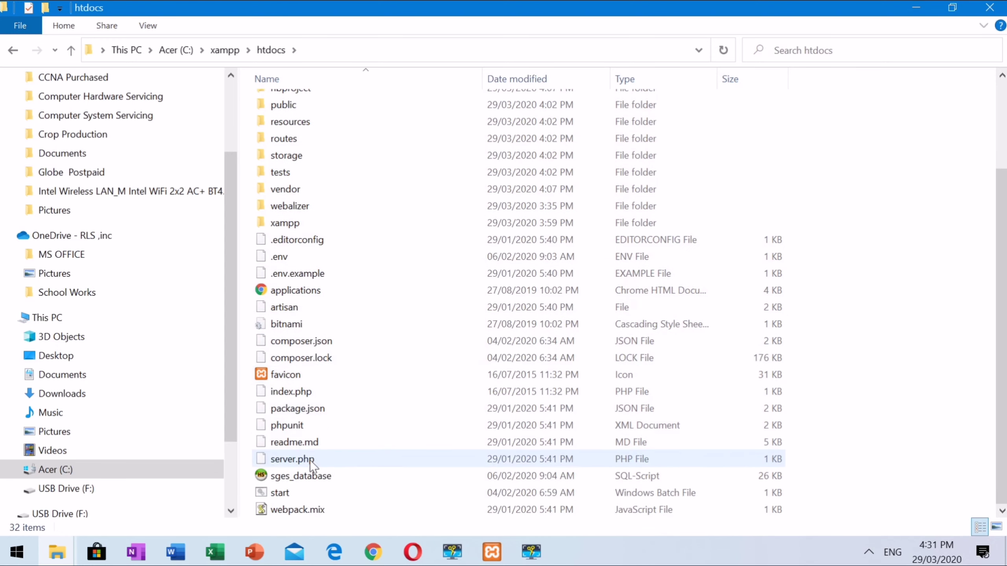
Step: Run start.bat to serve Laravel at 192.168.8.2:80, copy that address, and launch Chrome
{"action": "left_click", "coordinate": [283, 493]}
{"action": "double_click", "coordinate": [283, 492]}
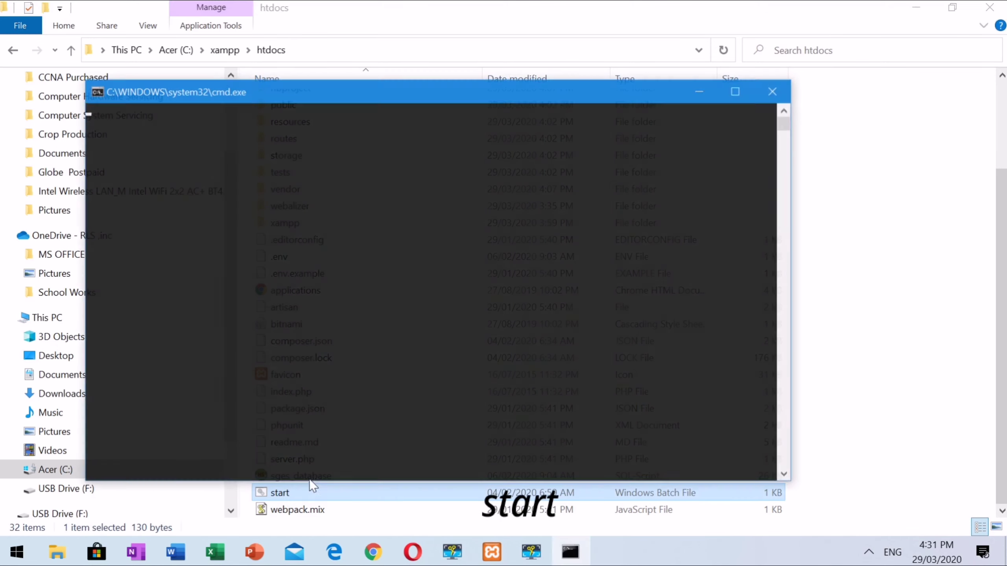
{"action": "left_click", "coordinate": [444, 287]}
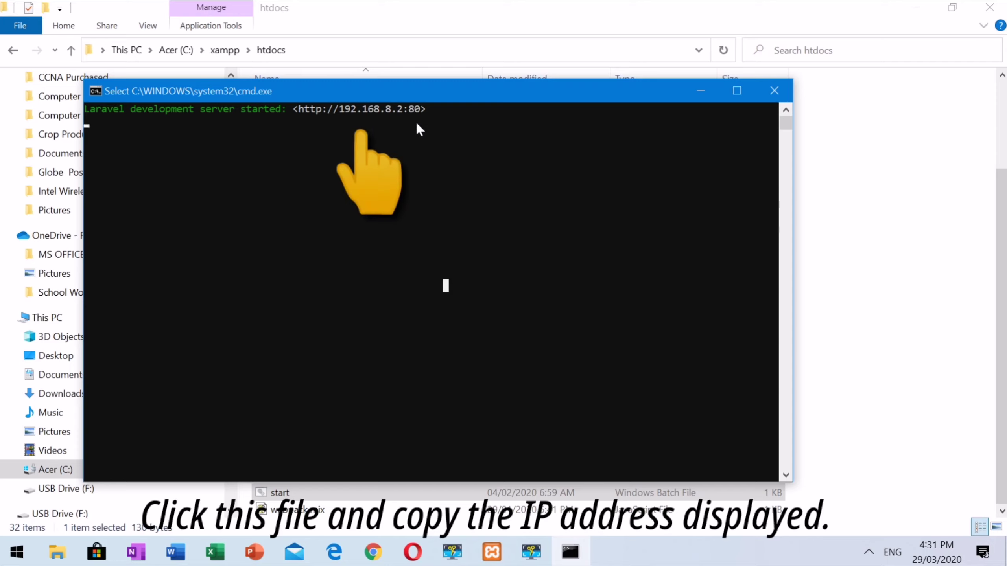
{"action": "left_click_drag", "start_coordinate": [419, 114], "coordinate": [344, 115]}
{"action": "key", "text": "ctrl+c"}
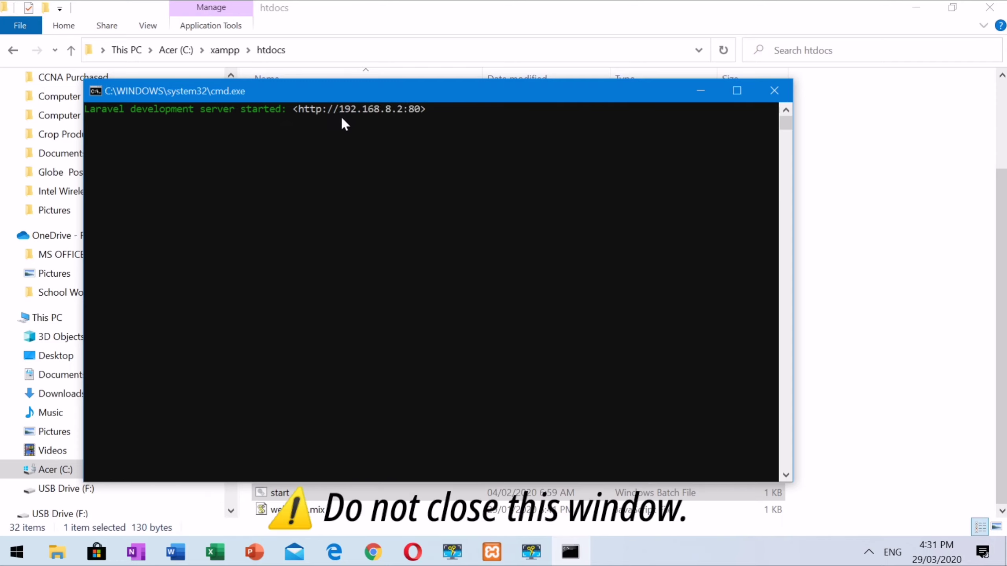
{"action": "left_click", "coordinate": [374, 555]}
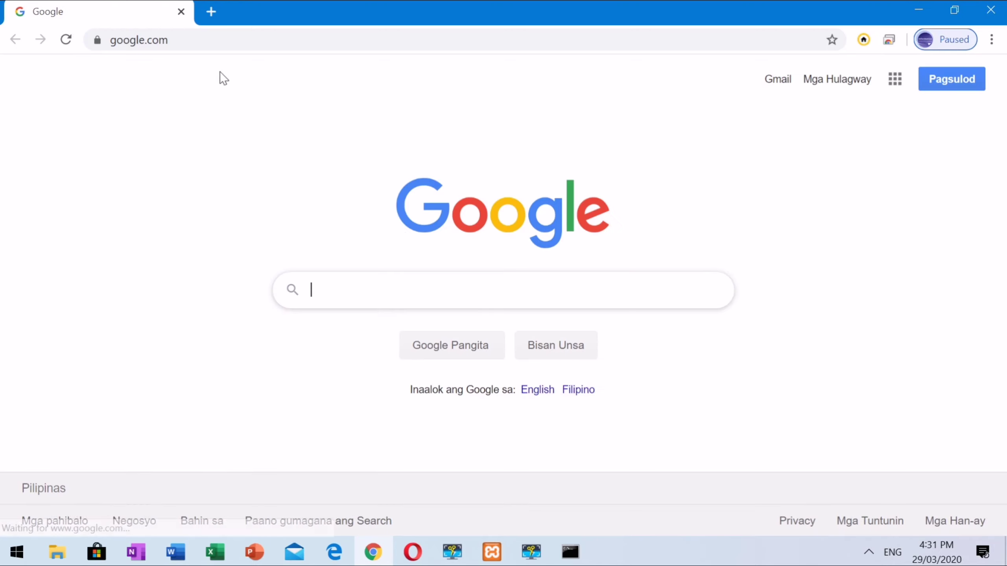
Step: Go to 192.168.8.2:80 in Chrome's address bar
{"action": "left_click", "coordinate": [202, 40]}
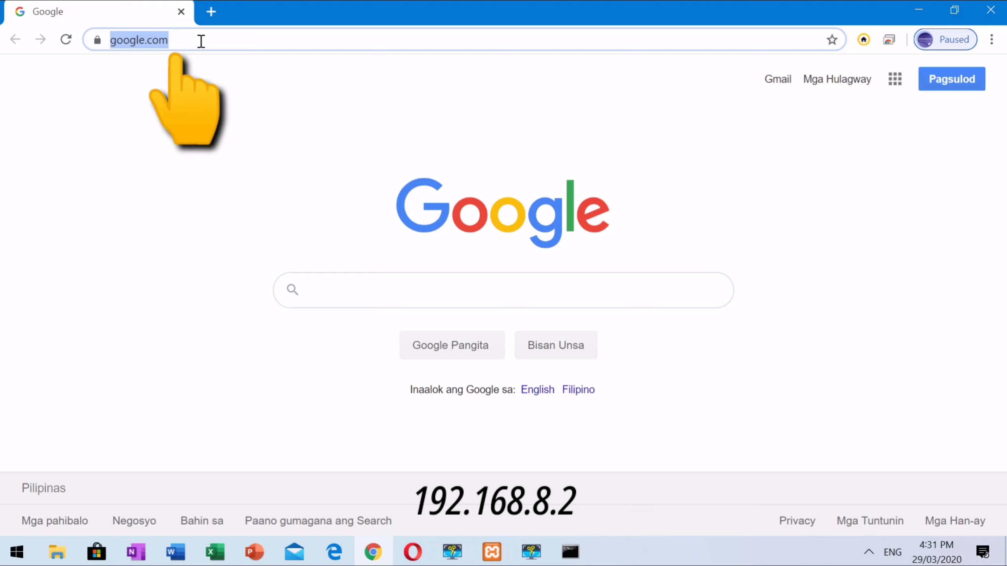
{"action": "type", "text": "192.168.8.2:80"}
{"action": "left_click_drag", "start_coordinate": [200, 40], "coordinate": [112, 40]}
{"action": "key", "text": "Return"}
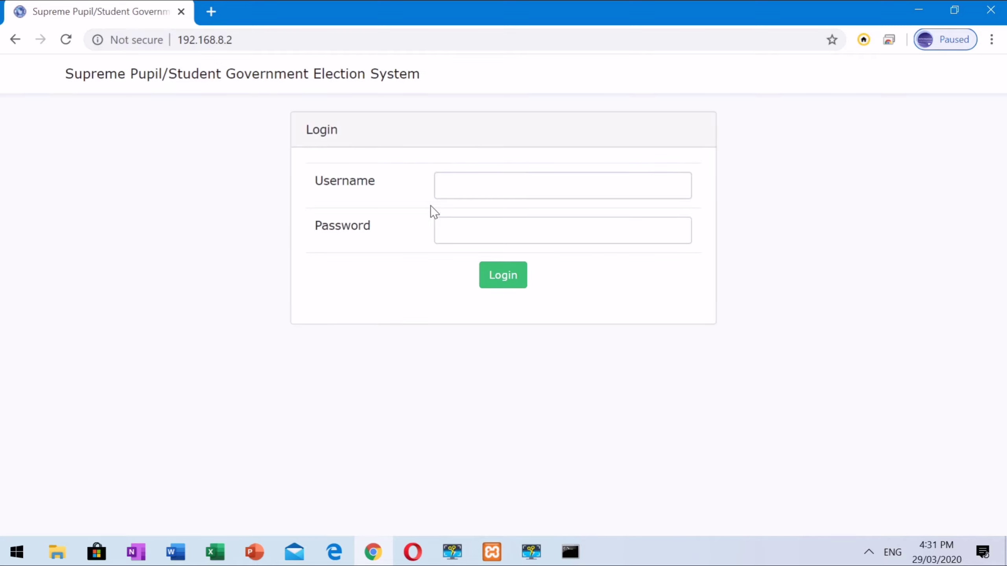
Step: Log in with username 'admin' and the account password
{"action": "left_click", "coordinate": [446, 190]}
{"action": "type", "text": "ad"}
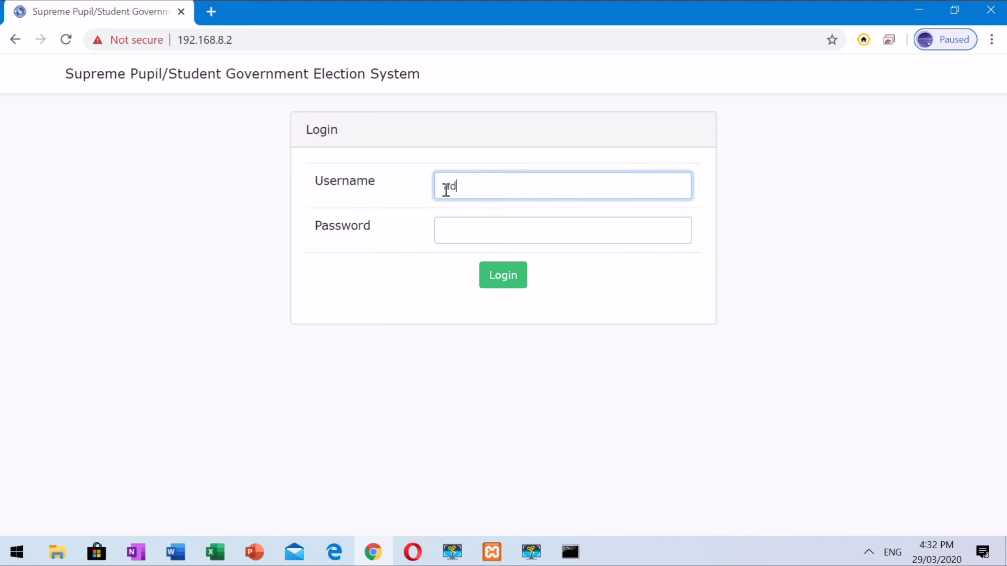
{"action": "type", "text": "min"}
{"action": "key", "text": "Tab"}
{"action": "type", "text": "admin"}
{"action": "key", "text": "Return"}
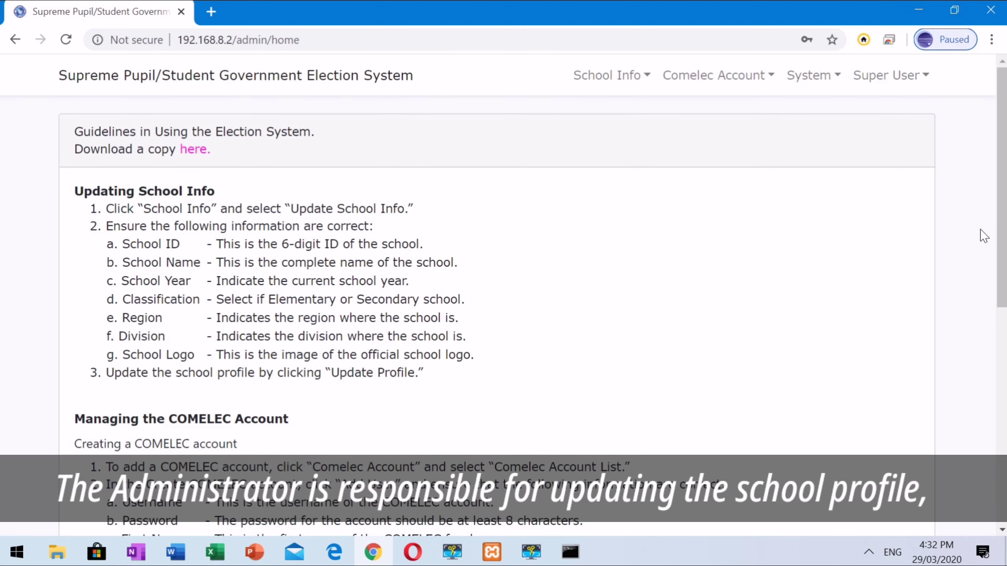
Step: Scroll the usage guidelines and browse the Comelec Account, System and Super User menus
{"action": "left_click_drag", "start_coordinate": [1004, 228], "coordinate": [1005, 186]}
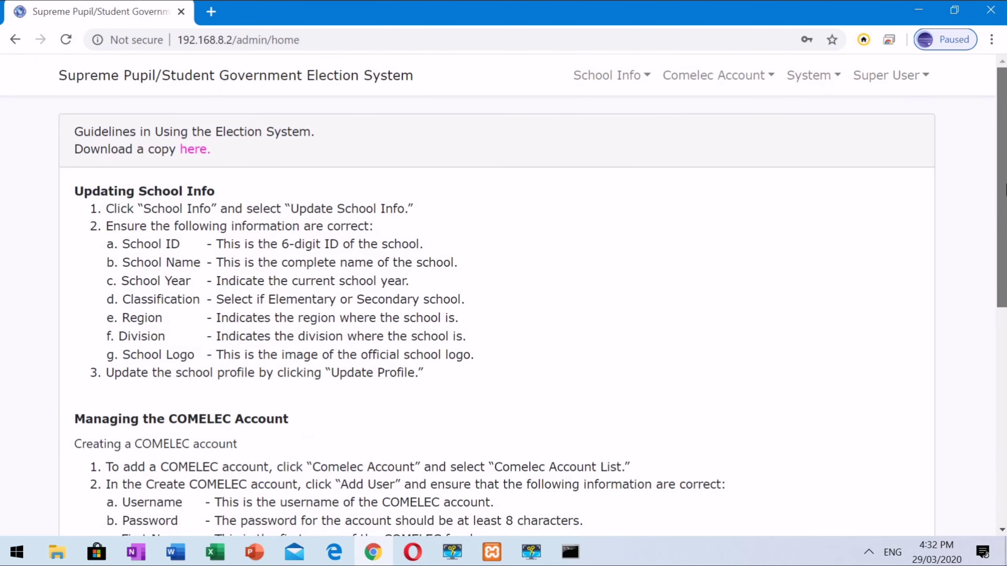
{"action": "left_click", "coordinate": [755, 75]}
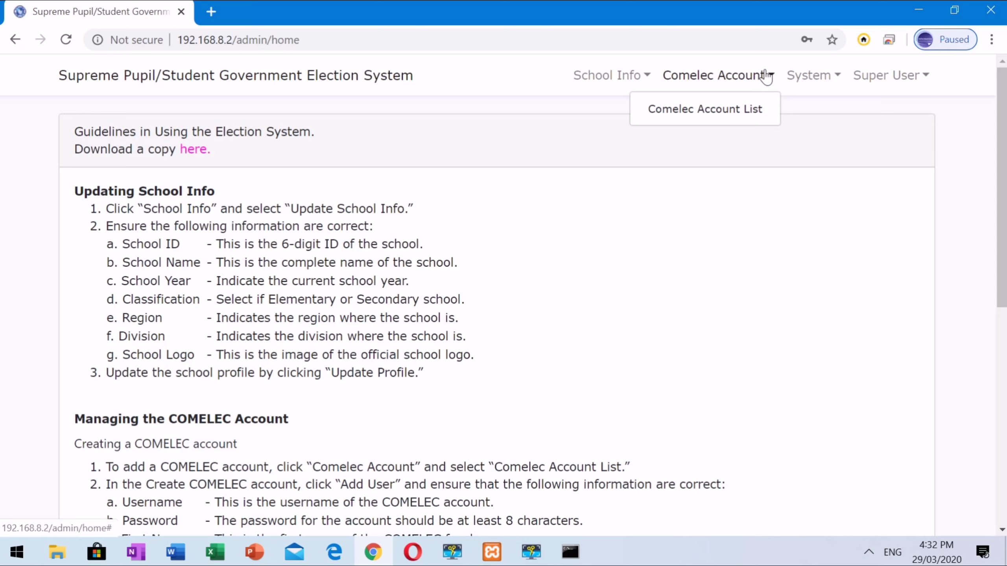
{"action": "left_click", "coordinate": [766, 76]}
{"action": "left_click", "coordinate": [804, 77]}
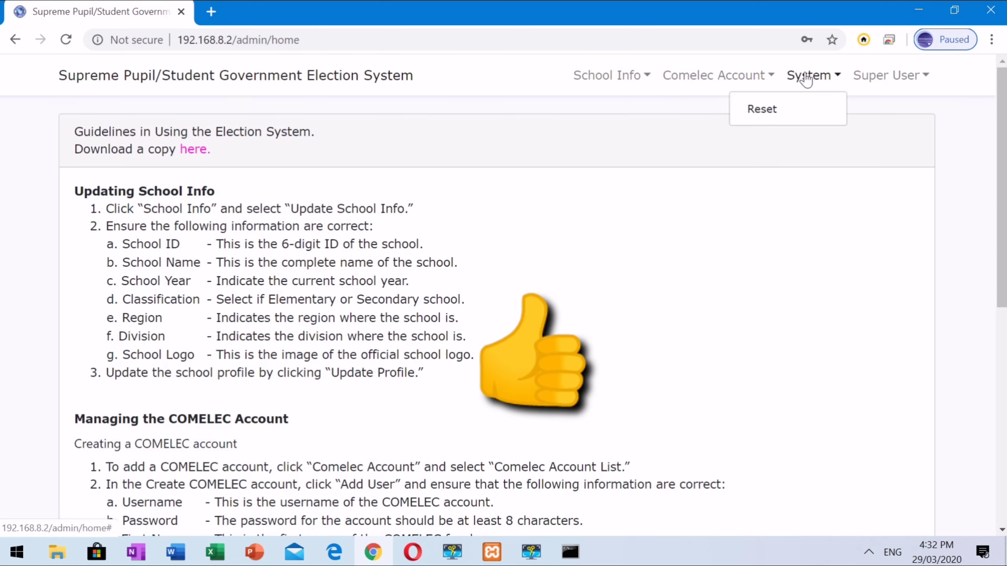
{"action": "left_click", "coordinate": [876, 76]}
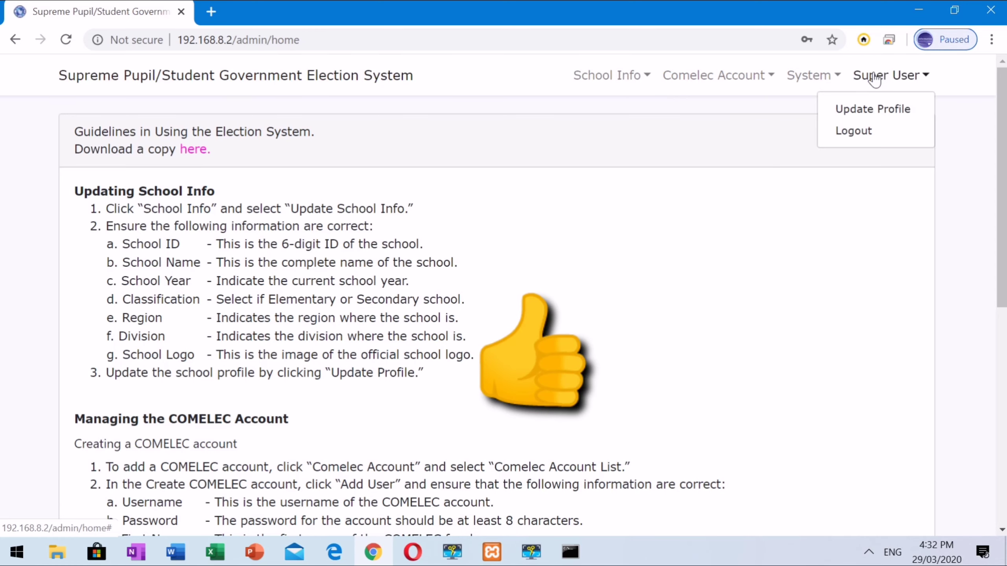
Step: Open and close the Update Profile form, then log out via Super User > Logout
{"action": "left_click", "coordinate": [894, 108]}
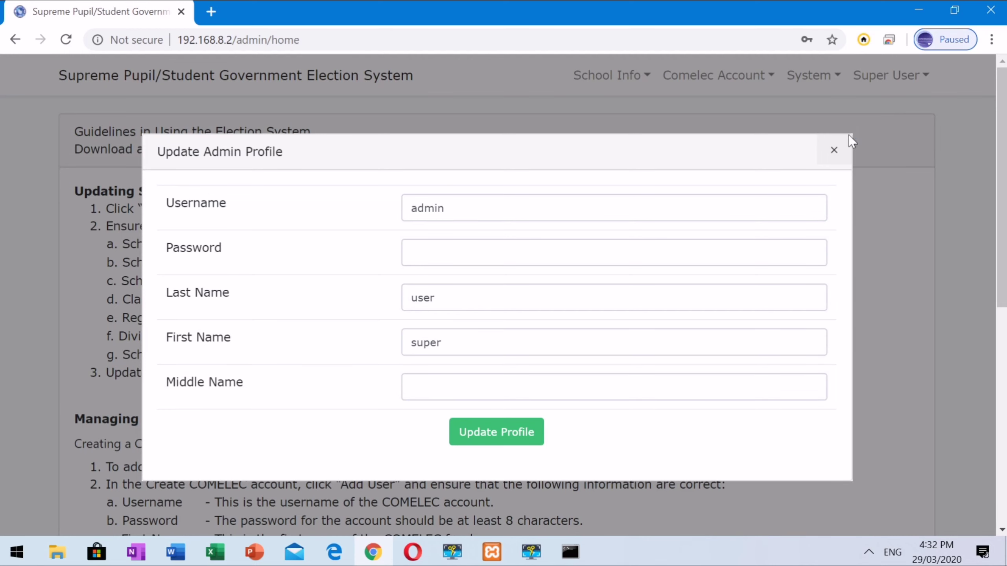
{"action": "left_click", "coordinate": [830, 145]}
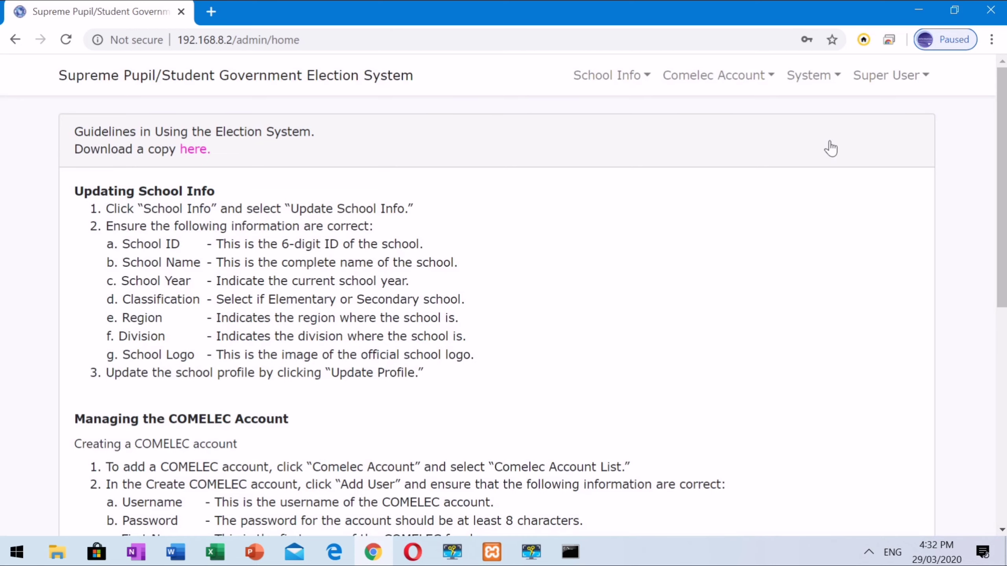
{"action": "left_click", "coordinate": [924, 85]}
{"action": "left_click", "coordinate": [866, 131]}
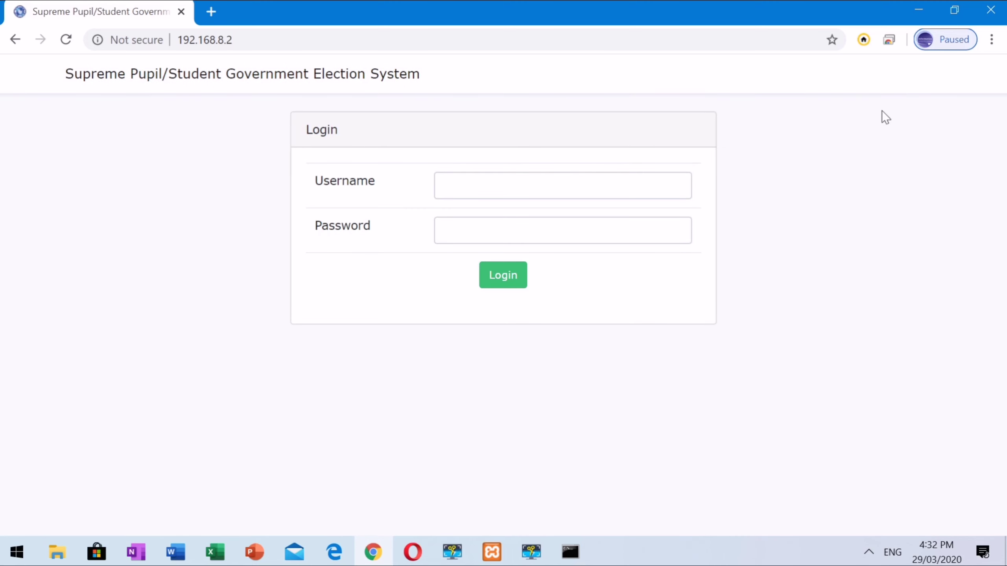
Step: Close Chrome, the Laravel server console and the htdocs window, then refresh the desktop
{"action": "left_click", "coordinate": [1003, 11]}
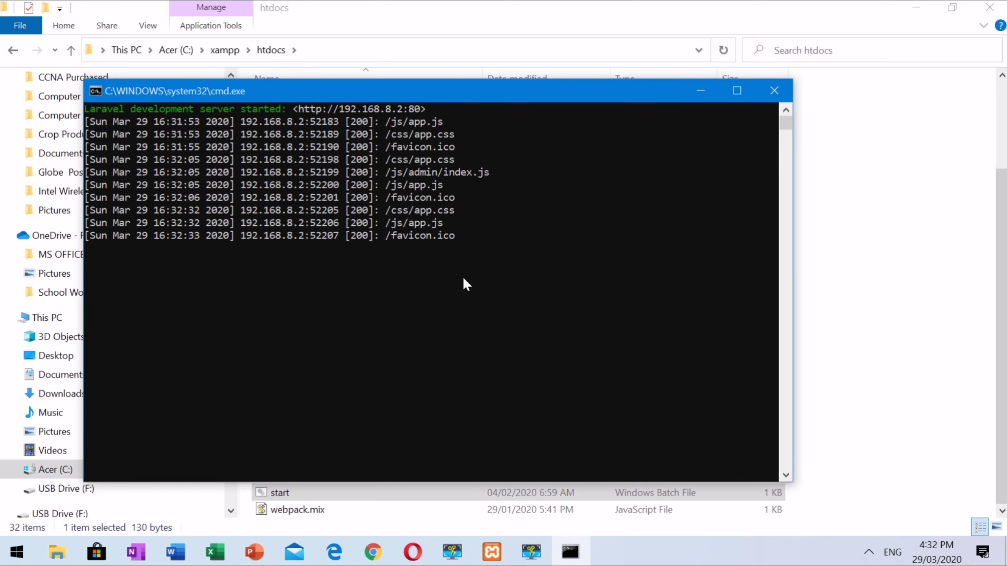
{"action": "left_click", "coordinate": [774, 92]}
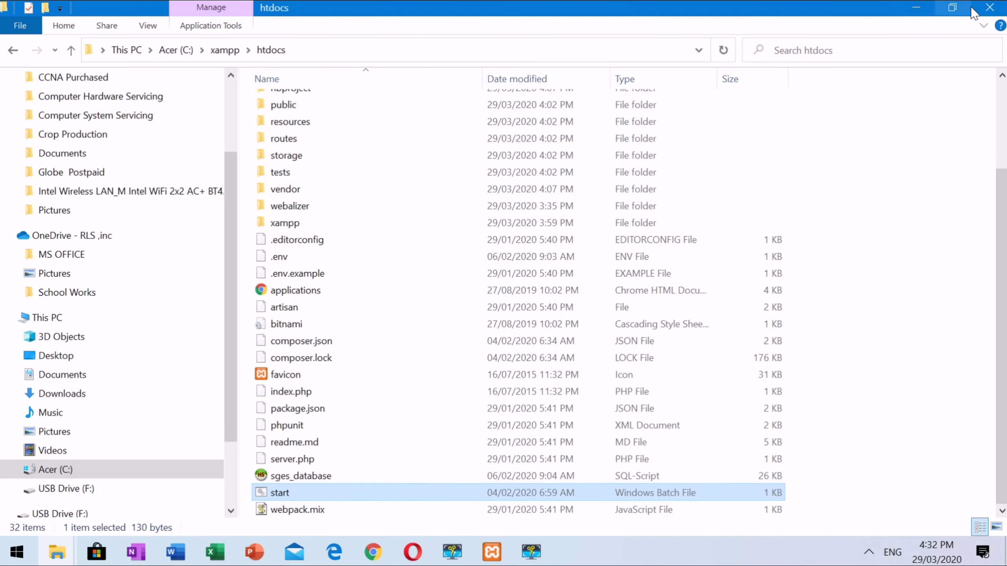
{"action": "left_click", "coordinate": [990, 8]}
{"action": "right_click", "coordinate": [438, 154]}
{"action": "left_click", "coordinate": [474, 202]}
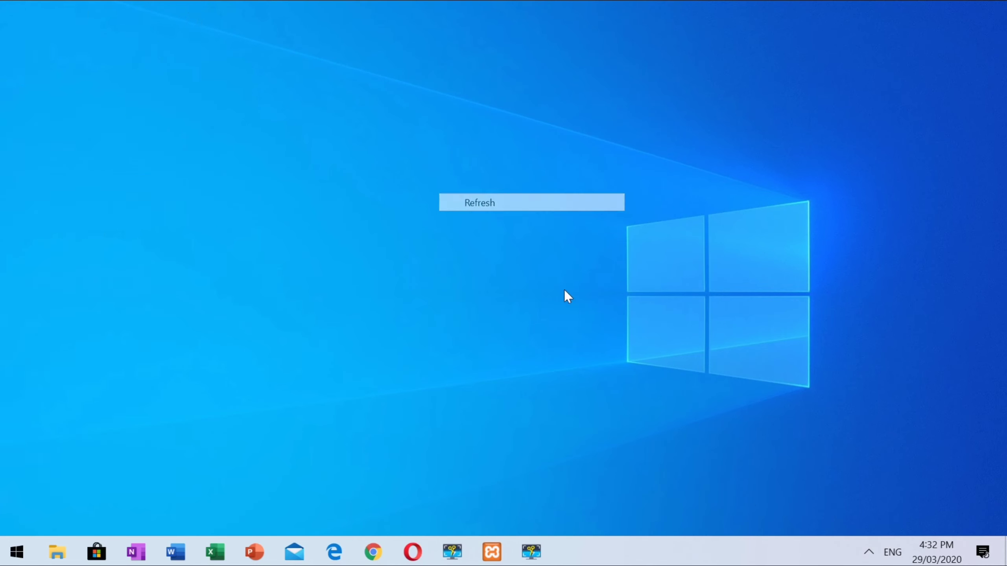